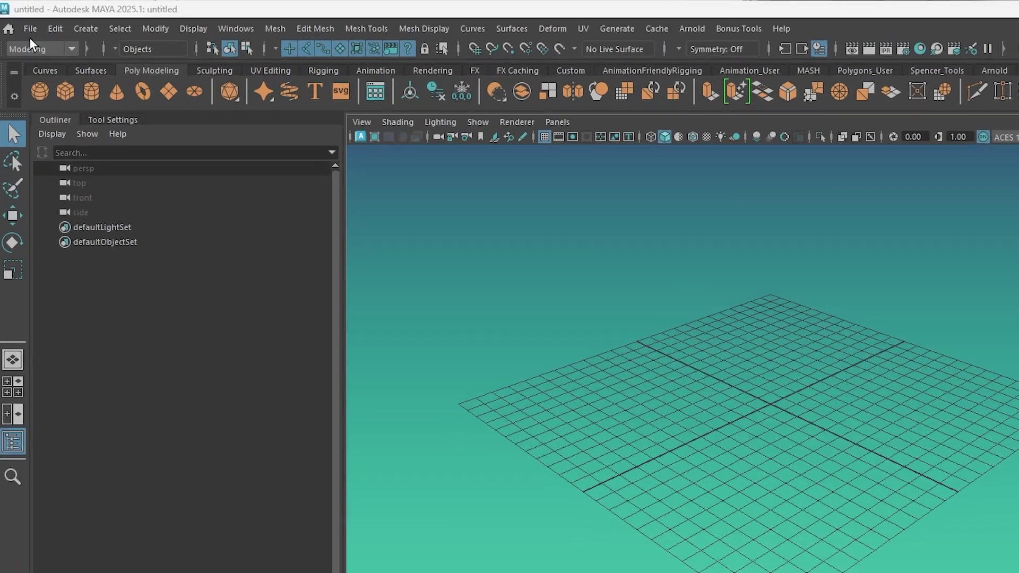
Start a new empty untitled scene and orbit the view around the default grid.
{"action": "left_click", "coordinate": [24, 20]}
{"action": "left_click", "coordinate": [69, 62]}
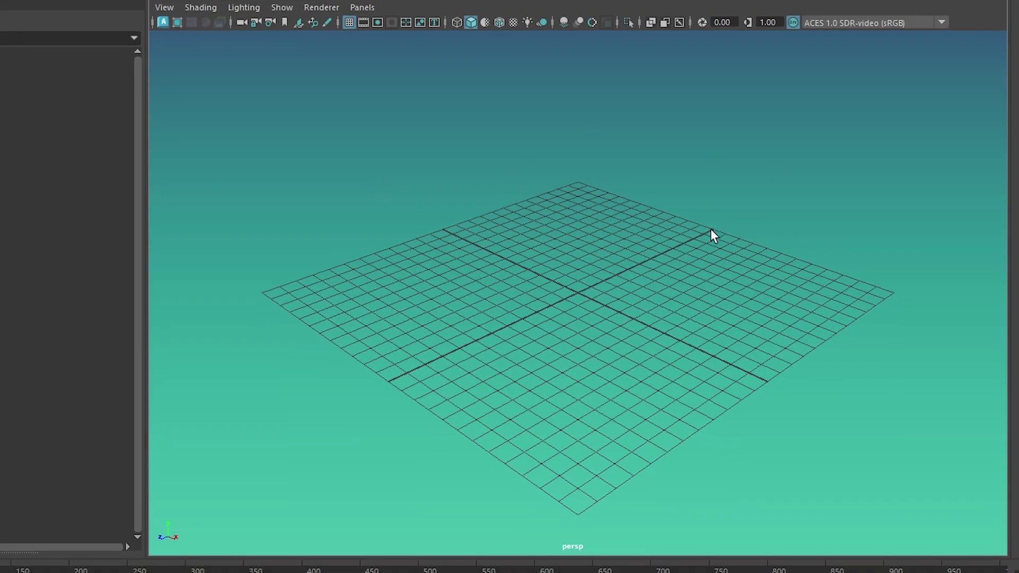
{"action": "left_click_drag", "start_coordinate": [711, 233], "coordinate": [609, 240], "text": "alt"}
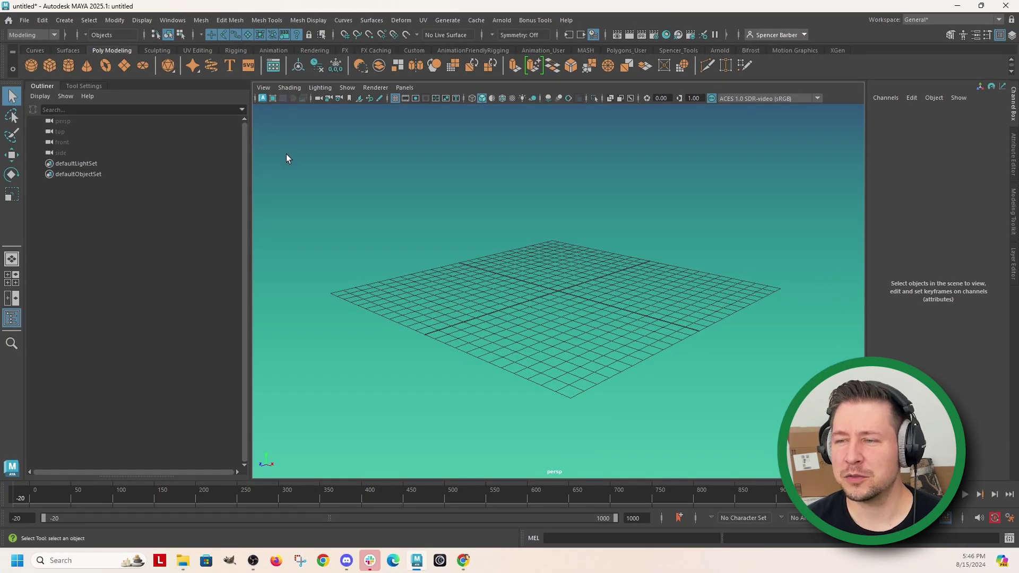
Open File Explorer and browse from the Rigs folder into the Balluigi folder.
{"action": "left_click", "coordinate": [176, 561]}
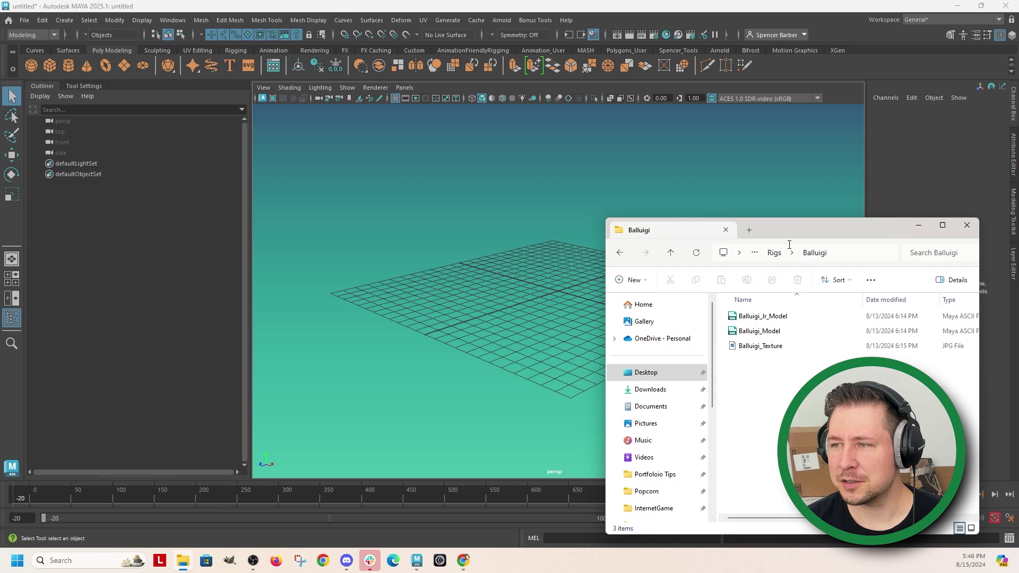
{"action": "left_click_drag", "start_coordinate": [811, 232], "coordinate": [610, 184]}
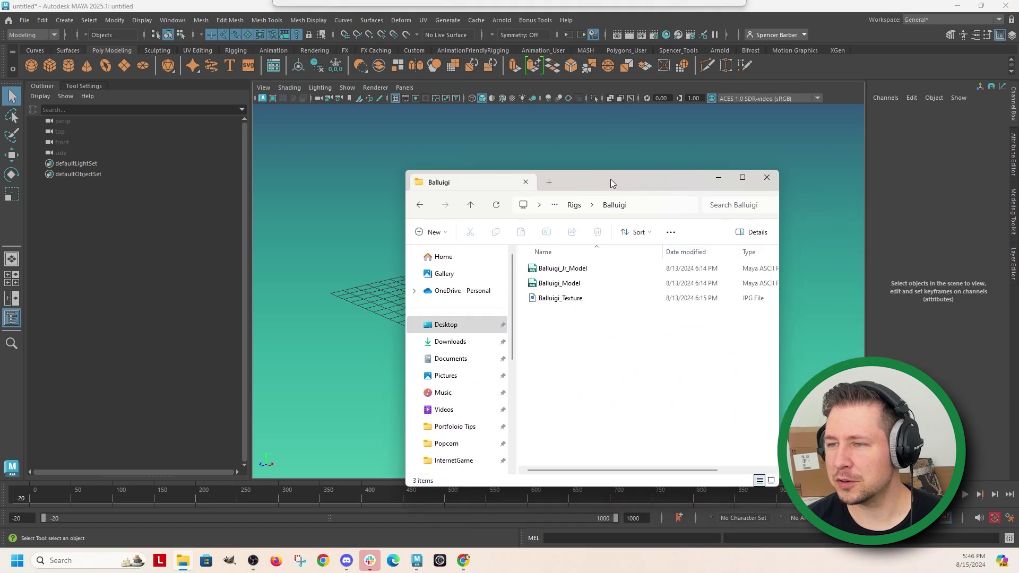
{"action": "left_click", "coordinate": [573, 207]}
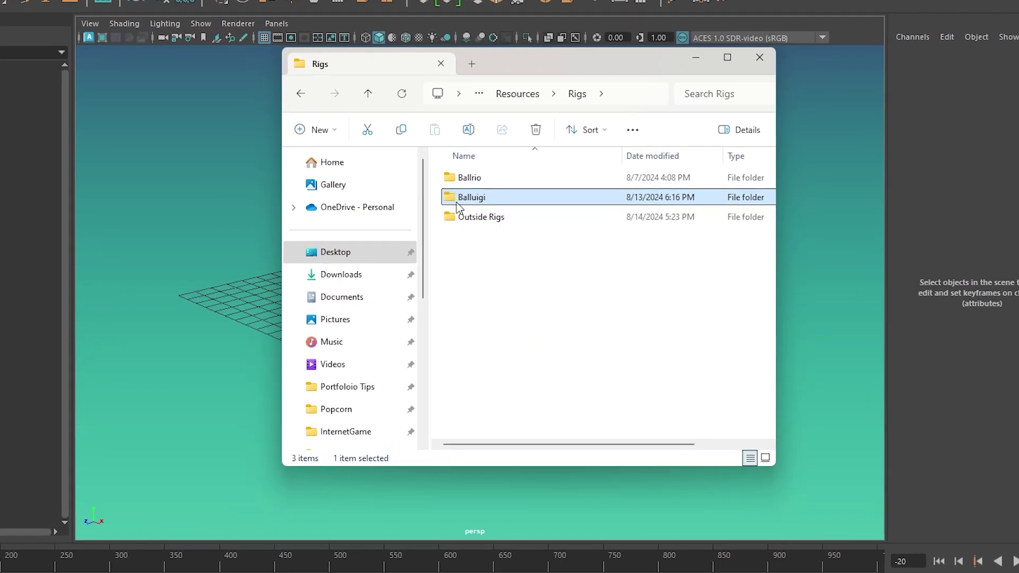
{"action": "double_click", "coordinate": [472, 198]}
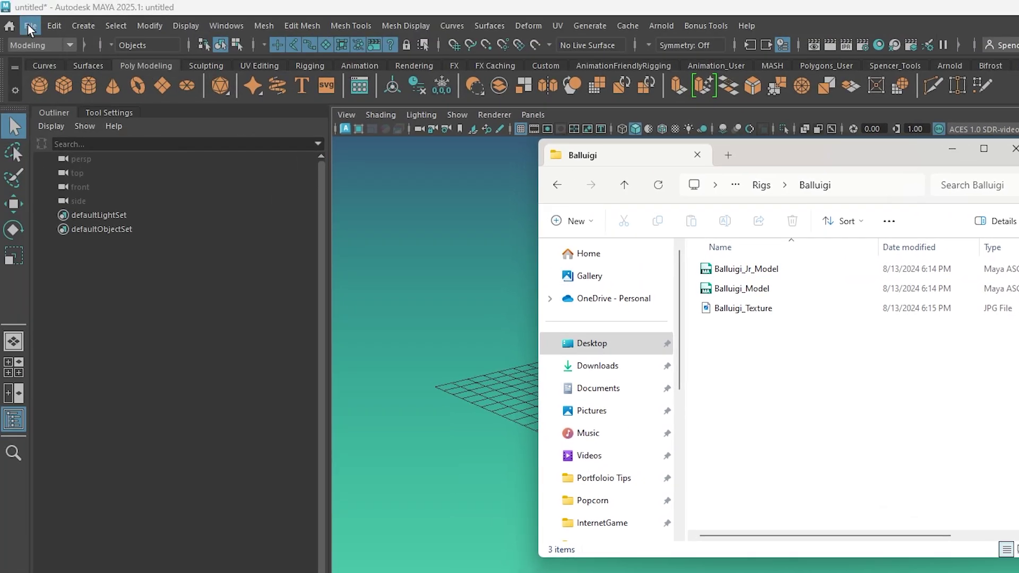
Set Desktop\Resources\Rigs\Balluigi as the Maya project and create its default workspace.
{"action": "left_click", "coordinate": [27, 25]}
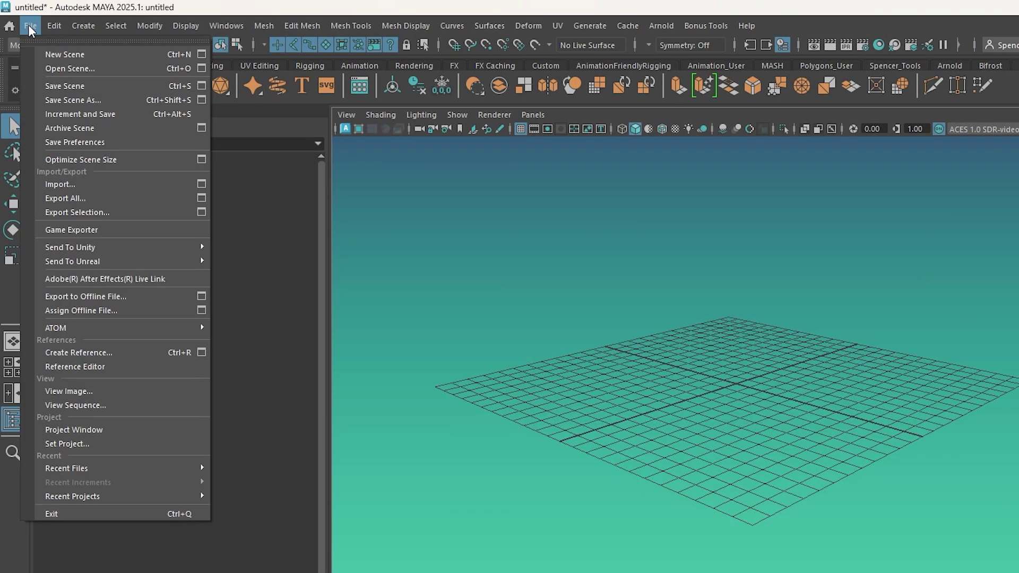
{"action": "left_click", "coordinate": [86, 444]}
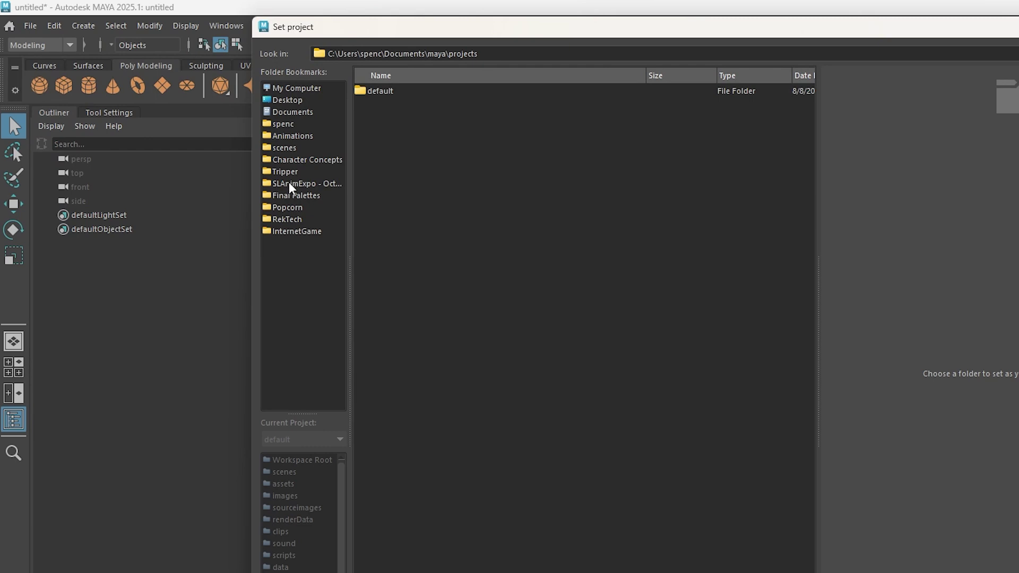
{"action": "left_click", "coordinate": [286, 98]}
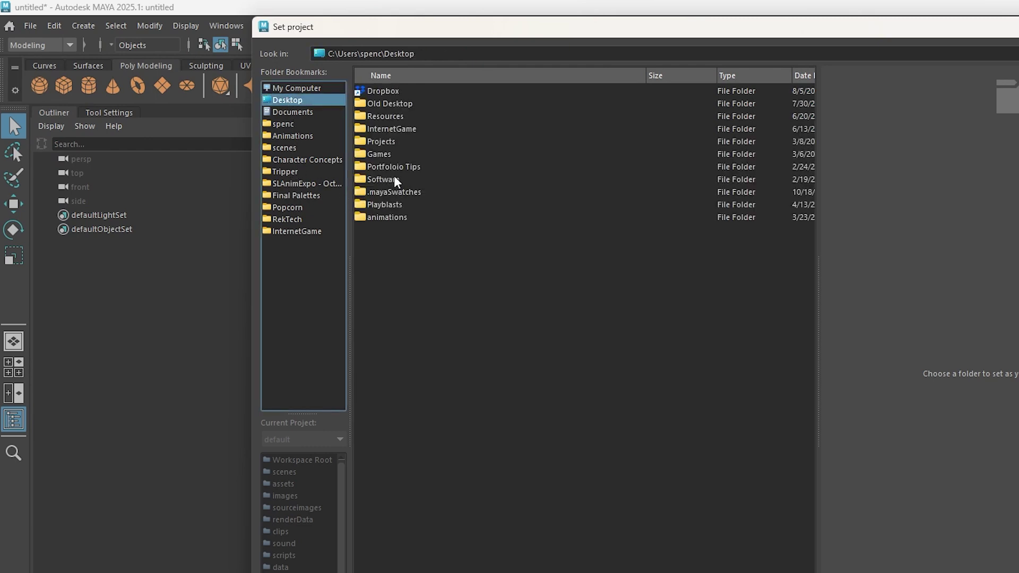
{"action": "double_click", "coordinate": [386, 115]}
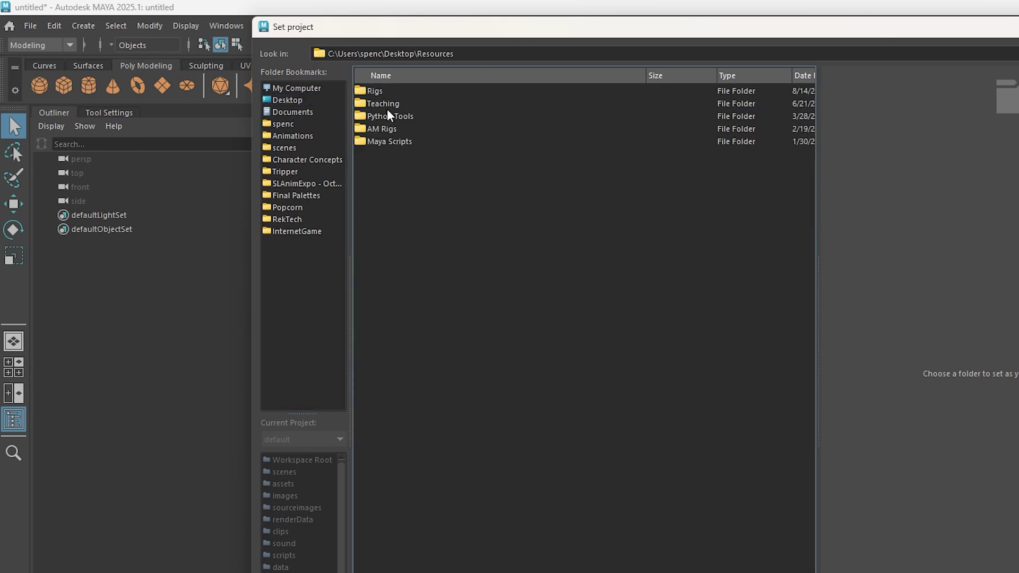
{"action": "double_click", "coordinate": [387, 92]}
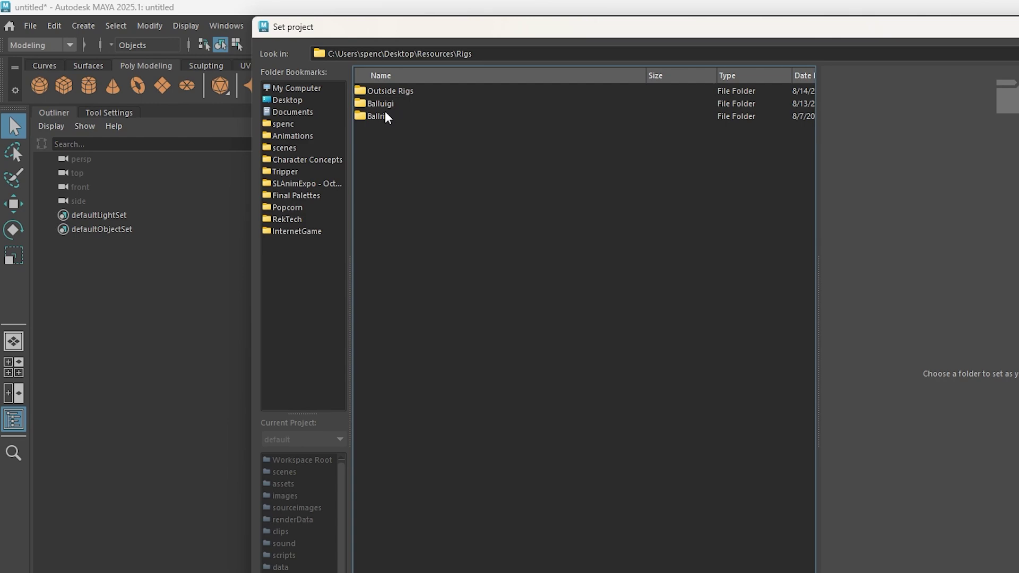
{"action": "left_click", "coordinate": [387, 109]}
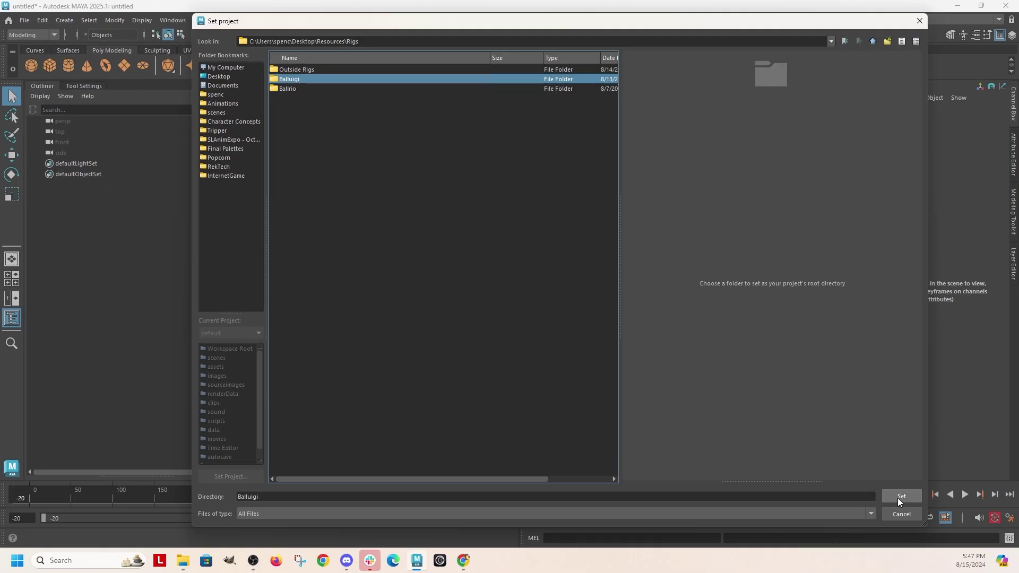
{"action": "left_click", "coordinate": [899, 501]}
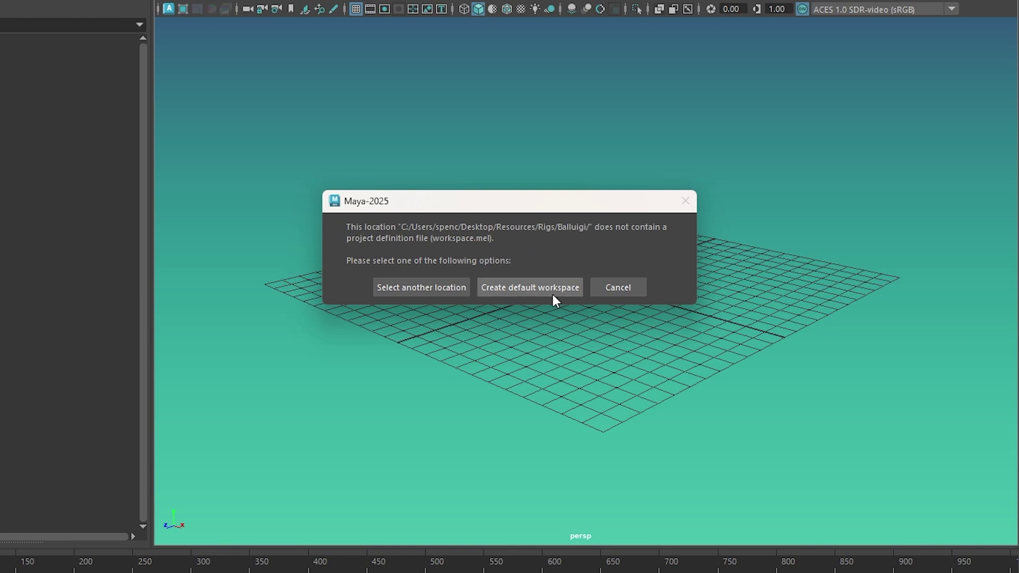
{"action": "left_click", "coordinate": [524, 287]}
{"action": "key", "text": "alt+Tab"}
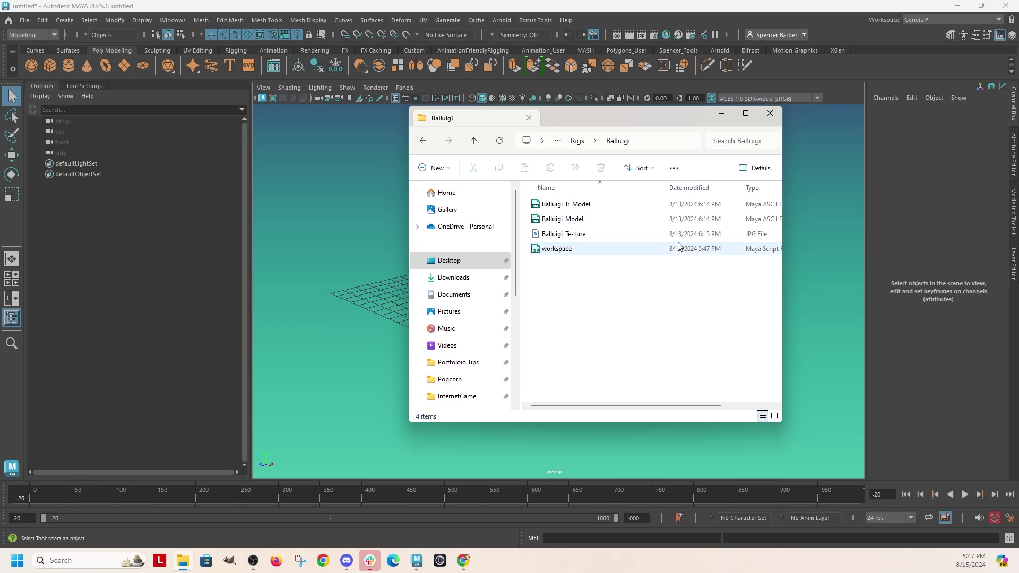
Import Balluigi_Model.ma by dragging it from Explorer onto the Maya viewport.
{"action": "left_click_drag", "start_coordinate": [665, 42], "coordinate": [931, 92]}
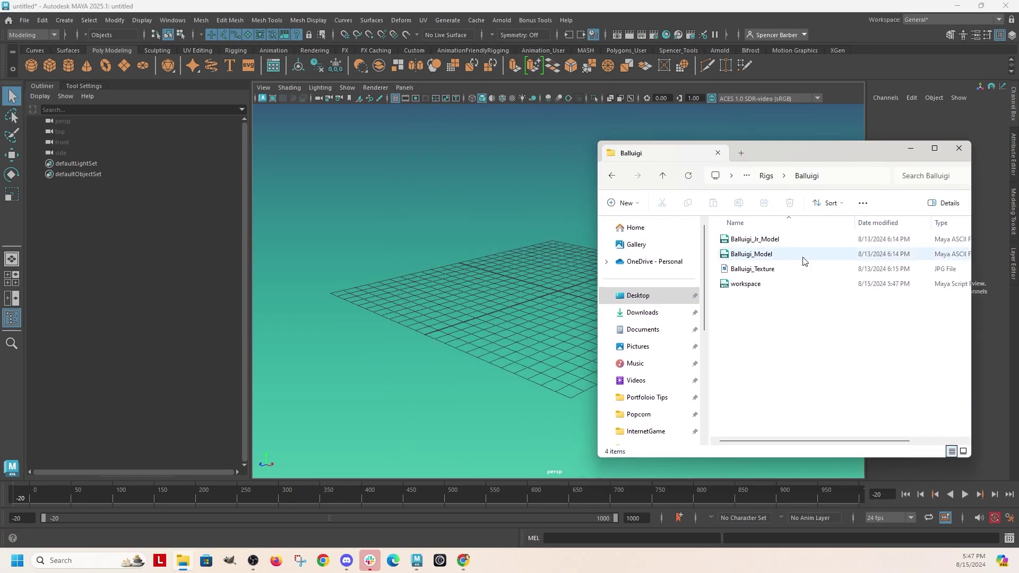
{"action": "left_click_drag", "start_coordinate": [737, 254], "coordinate": [489, 294]}
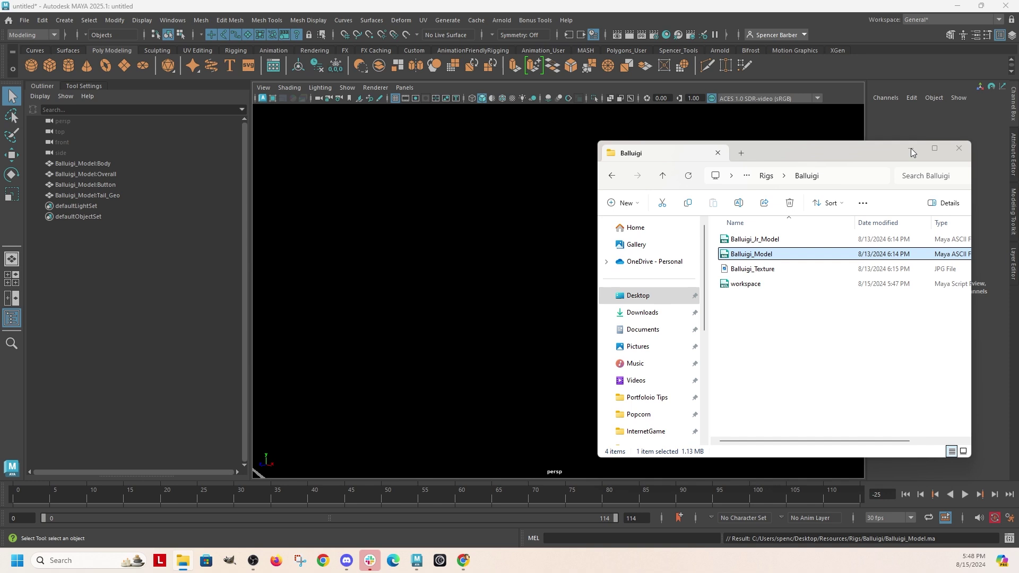
{"action": "left_click", "coordinate": [910, 148]}
{"action": "scroll", "coordinate": [635, 245], "scroll_direction": "down", "scroll_amount": 5}
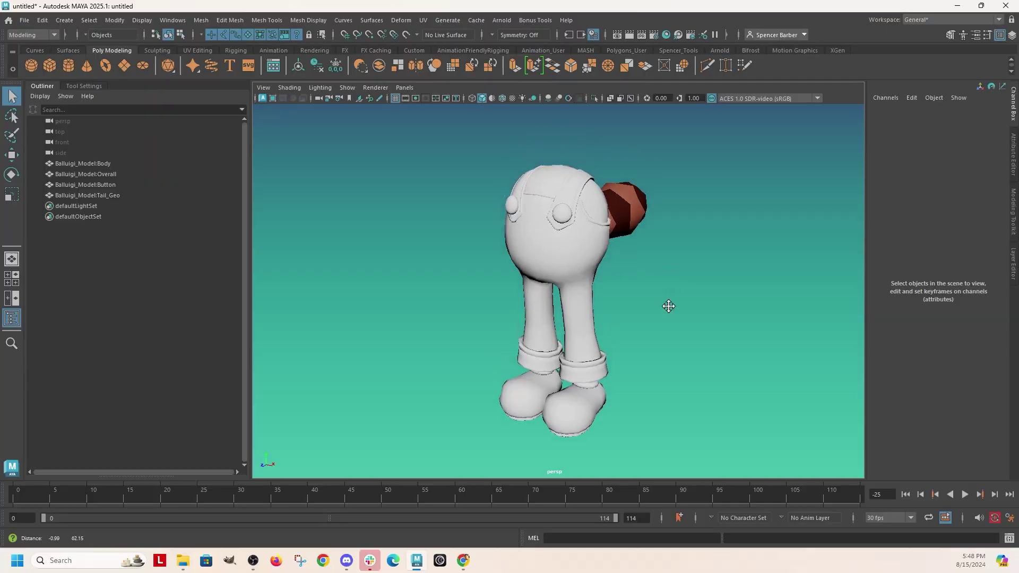
{"action": "left_click_drag", "start_coordinate": [666, 303], "coordinate": [573, 326], "text": "alt"}
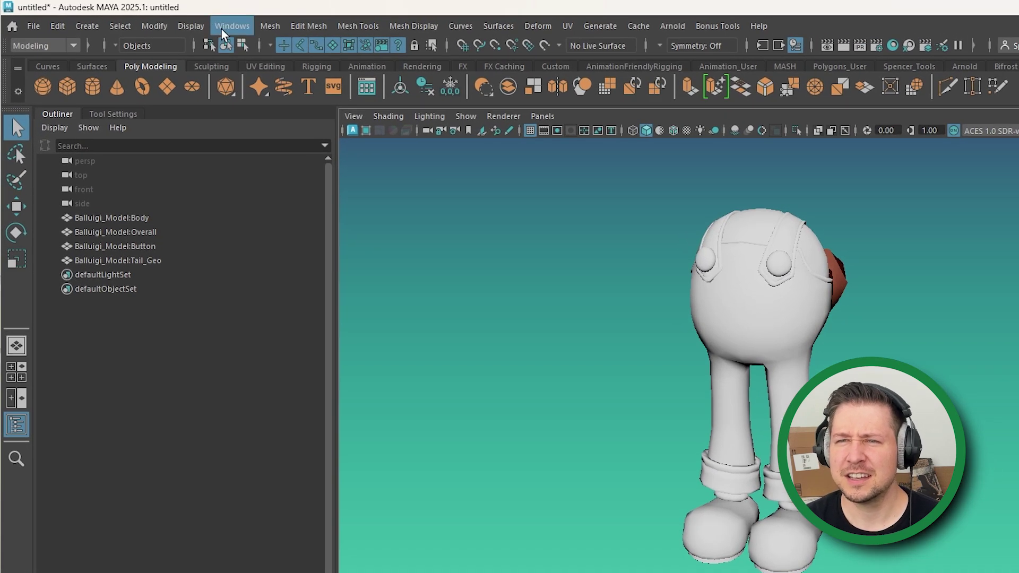
In Preferences > Settings, change the linear working unit from centimeter to meter.
{"action": "left_click", "coordinate": [229, 26]}
{"action": "mouse_move", "coordinate": [269, 188]}
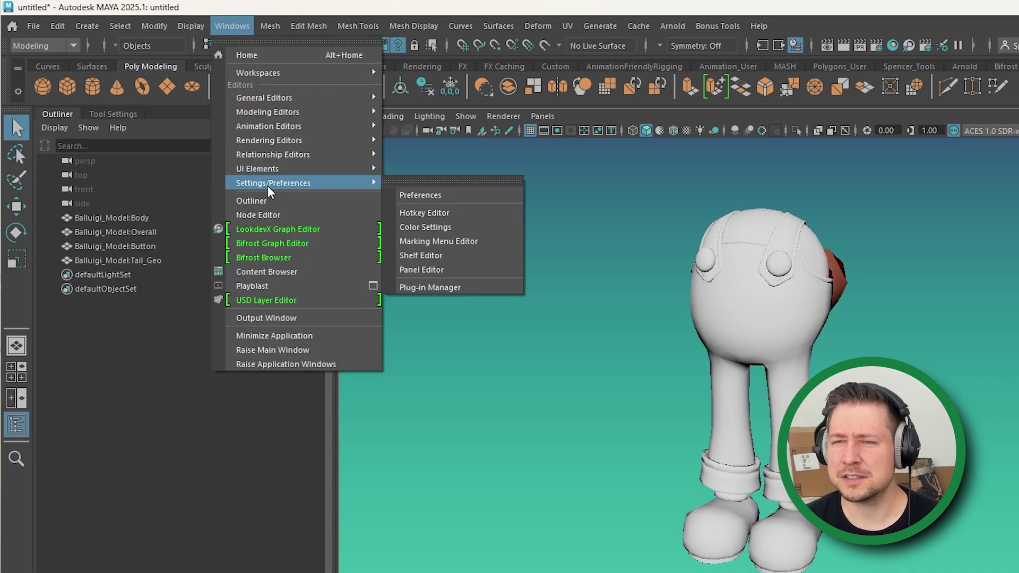
{"action": "left_click", "coordinate": [443, 196]}
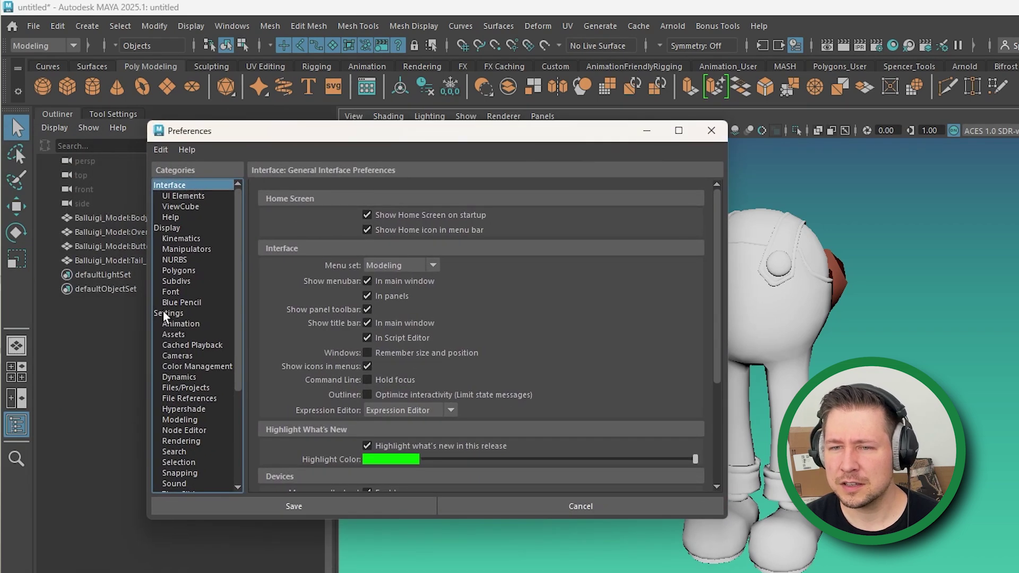
{"action": "left_click", "coordinate": [168, 314]}
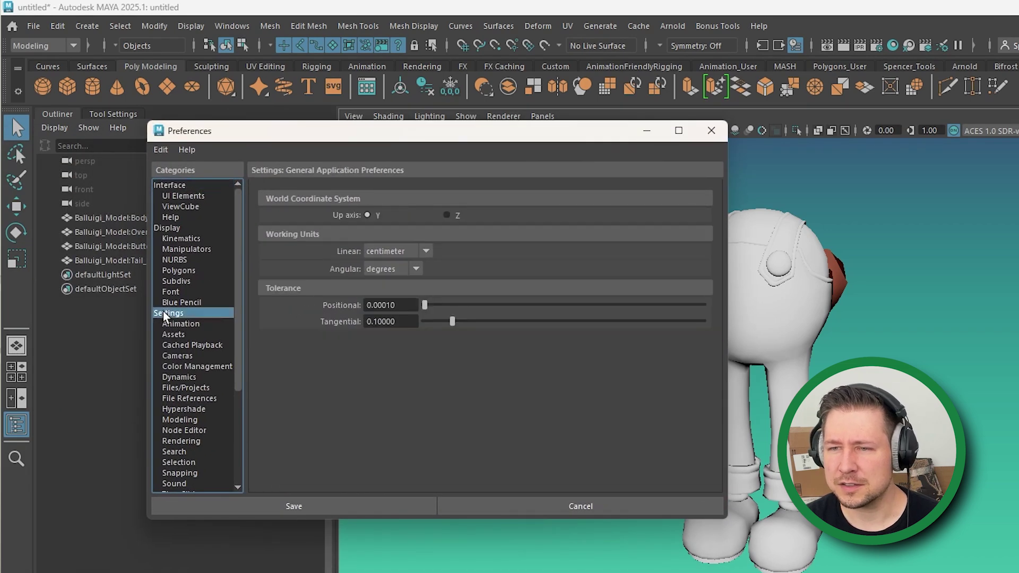
{"action": "left_click", "coordinate": [426, 252]}
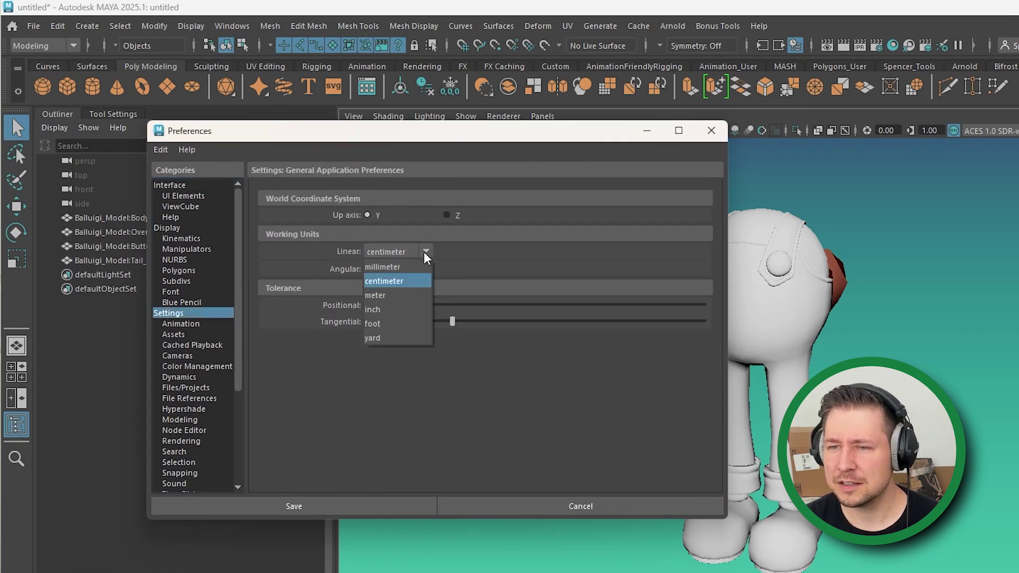
{"action": "left_click", "coordinate": [396, 300]}
{"action": "left_click", "coordinate": [700, 132]}
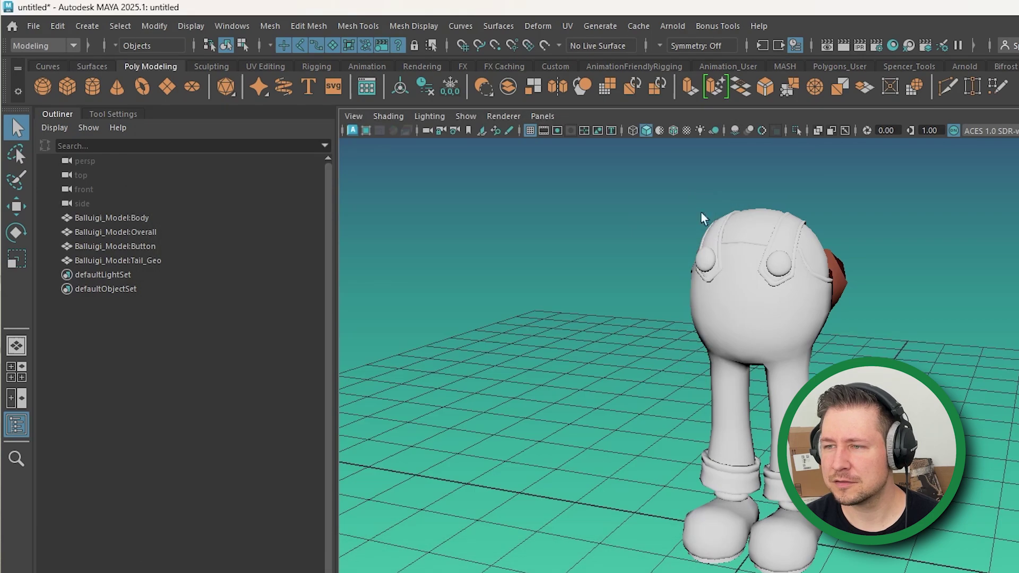
{"action": "left_click_drag", "start_coordinate": [701, 221], "coordinate": [529, 436], "text": "alt"}
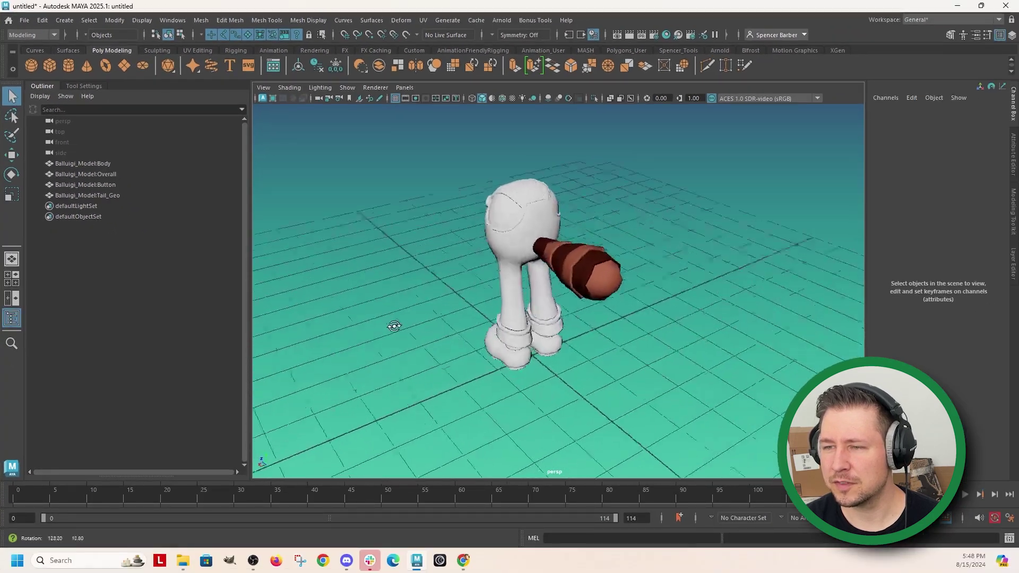
{"action": "left_click_drag", "start_coordinate": [394, 326], "coordinate": [561, 329], "text": "alt"}
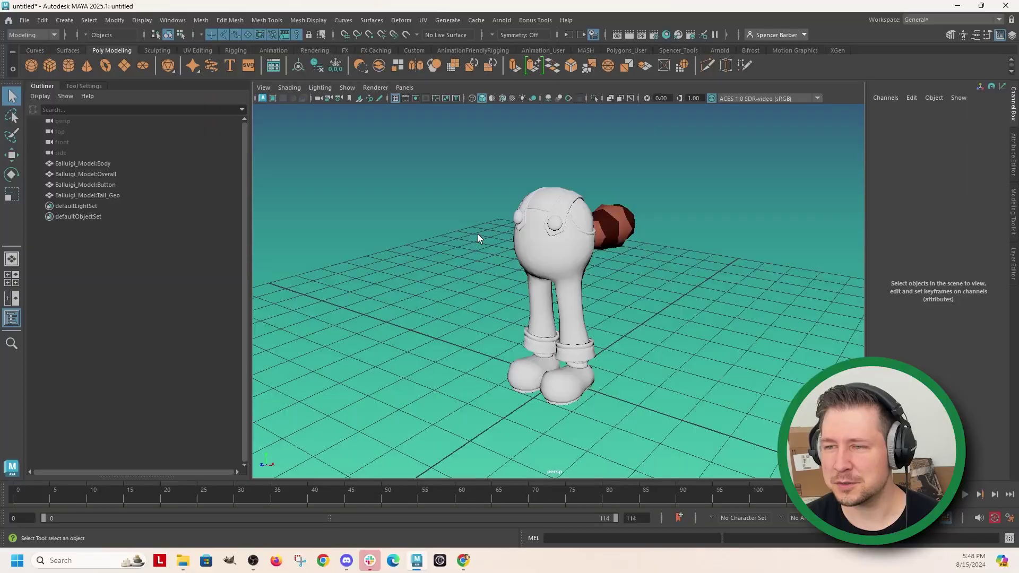
{"action": "left_click", "coordinate": [622, 220]}
{"action": "left_click_drag", "start_coordinate": [593, 284], "coordinate": [467, 170], "text": "alt"}
{"action": "key", "text": "w"}
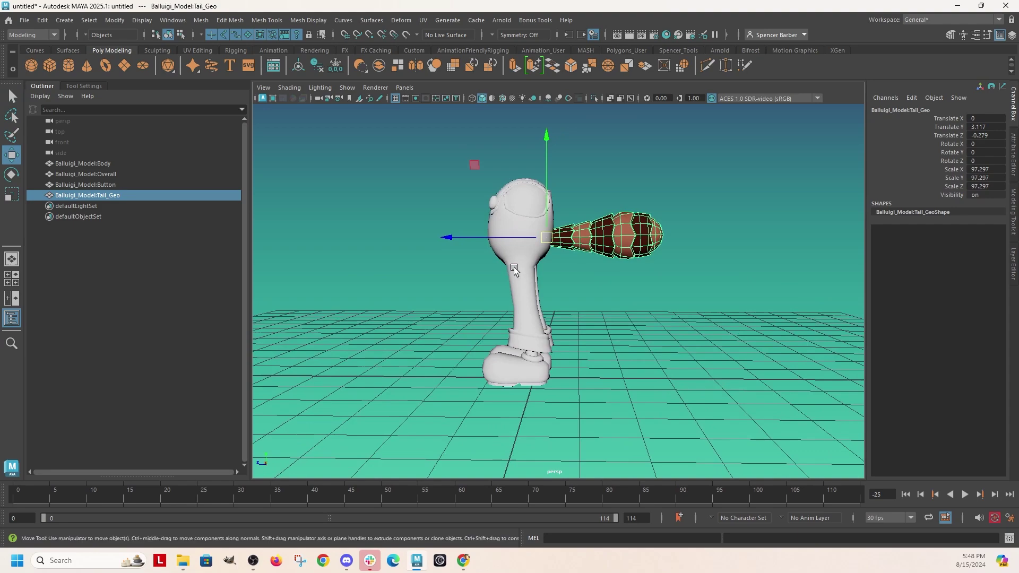
{"action": "left_click", "coordinate": [511, 184]}
{"action": "left_click_drag", "start_coordinate": [525, 357], "coordinate": [643, 422], "text": "alt"}
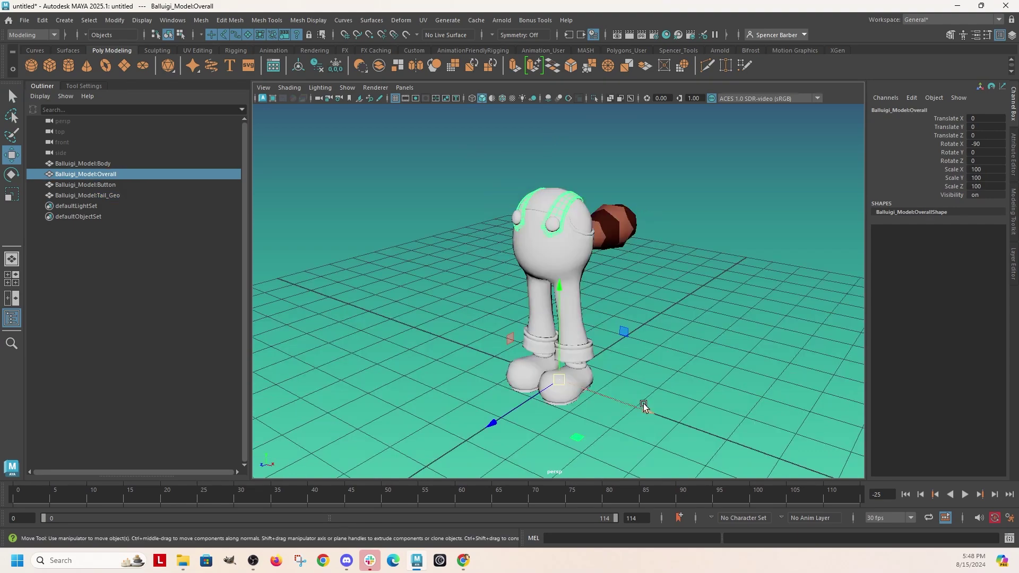
{"action": "left_click_drag", "start_coordinate": [426, 328], "coordinate": [536, 297], "text": "alt"}
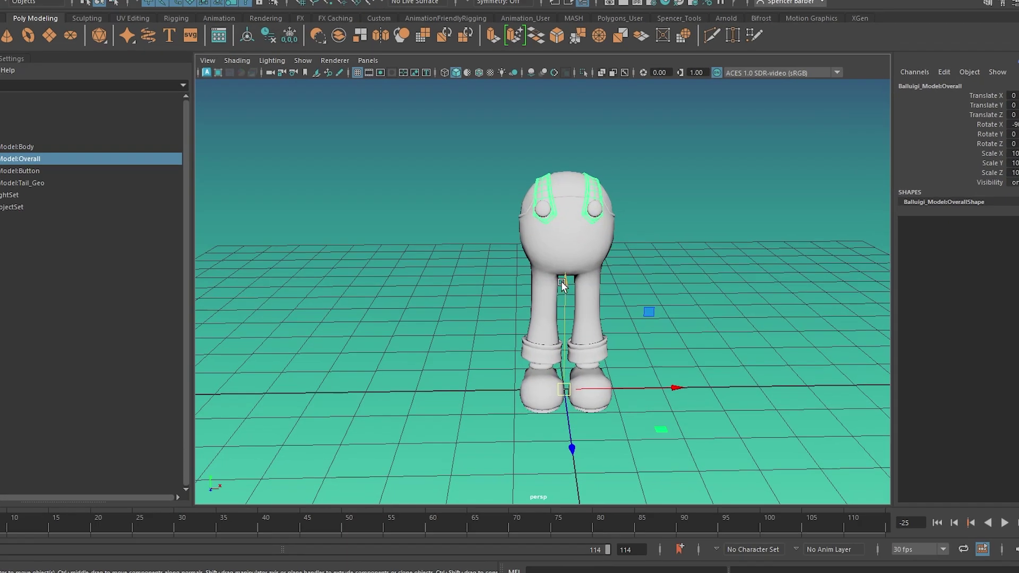
{"action": "left_click_drag", "start_coordinate": [602, 241], "coordinate": [567, 385], "text": "alt"}
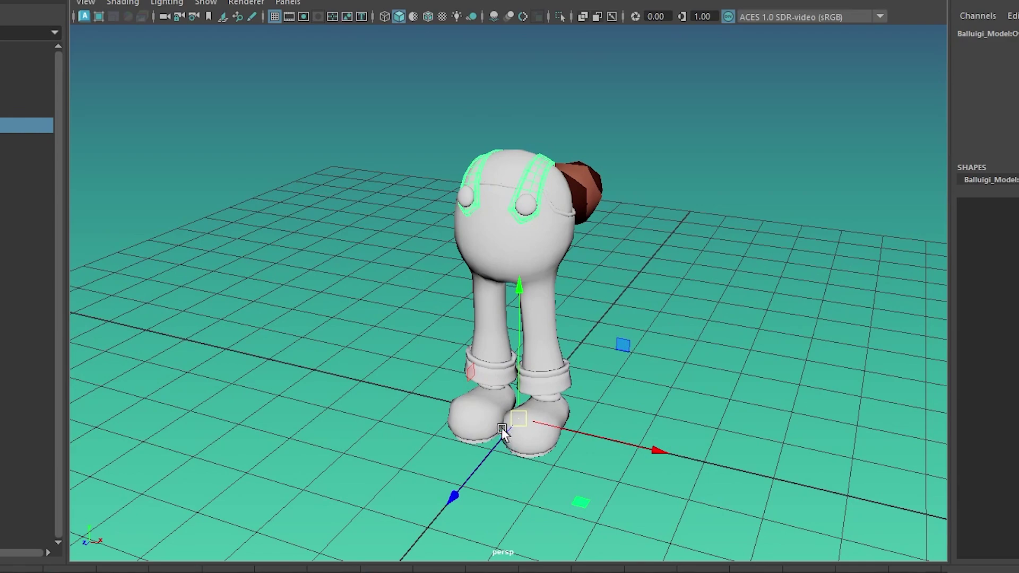
{"action": "left_click_drag", "start_coordinate": [502, 430], "coordinate": [693, 345], "text": "alt"}
{"action": "left_click_drag", "start_coordinate": [683, 397], "coordinate": [646, 367]}
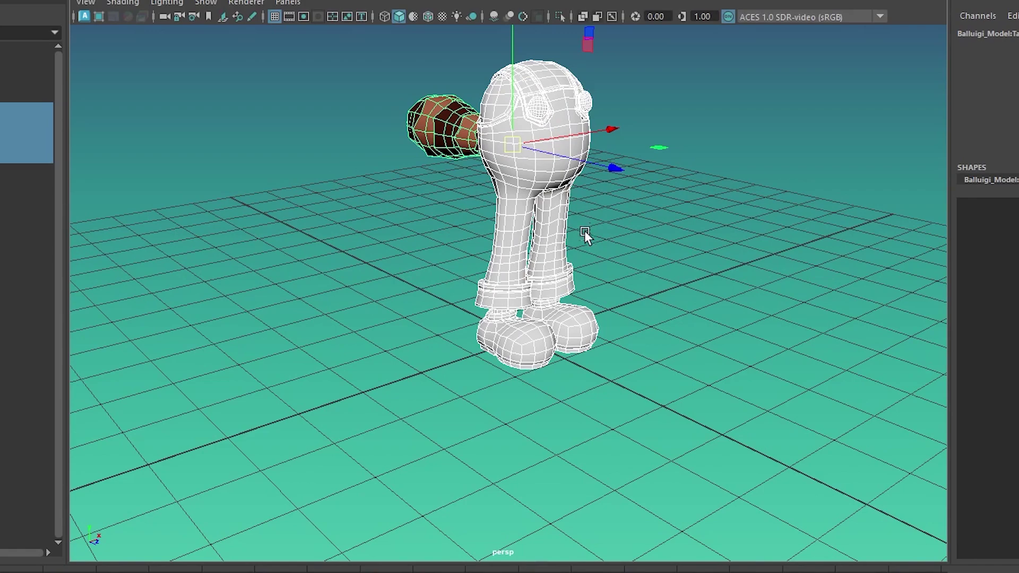
{"action": "left_click_drag", "start_coordinate": [516, 148], "coordinate": [263, 188], "text": "alt"}
{"action": "right_click_drag", "start_coordinate": [263, 188], "coordinate": [288, 166], "text": "alt"}
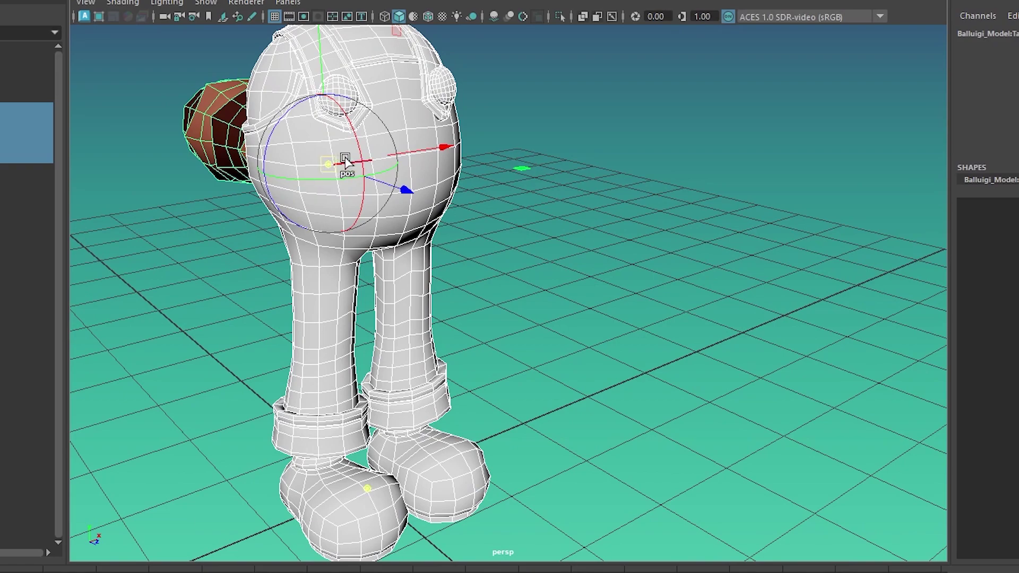
{"action": "left_click_drag", "start_coordinate": [469, 300], "coordinate": [285, 352], "text": "alt"}
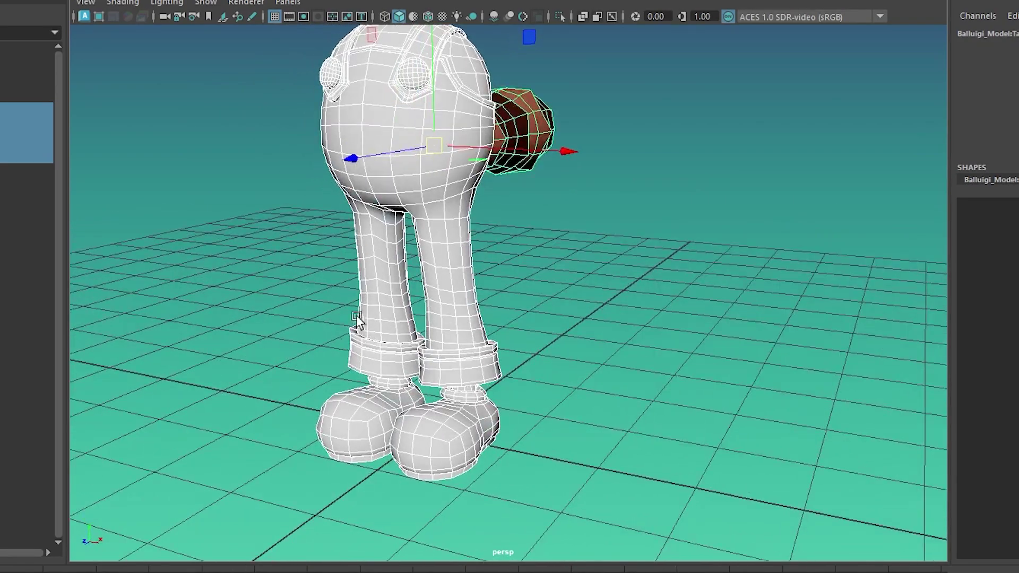
{"action": "left_click_drag", "start_coordinate": [464, 311], "coordinate": [352, 243], "text": "alt"}
{"action": "key", "text": "e"}
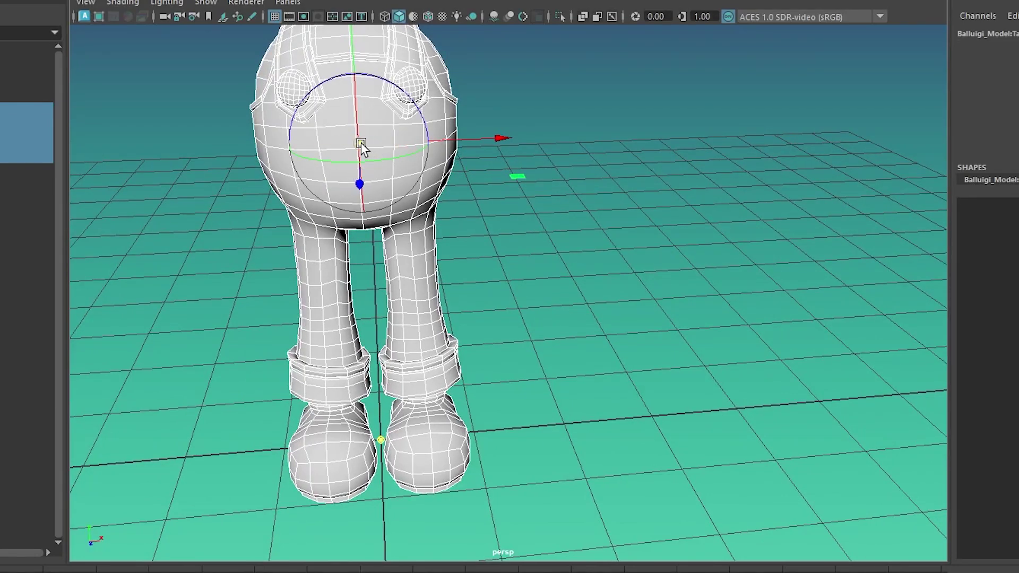
{"action": "left_click", "coordinate": [366, 430]}
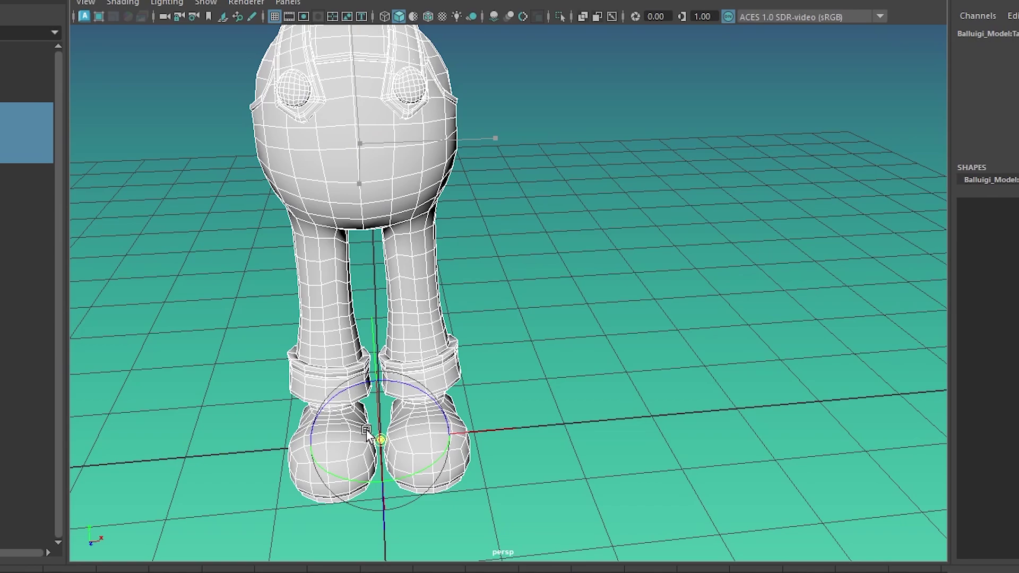
{"action": "key", "text": "w"}
{"action": "scroll", "coordinate": [546, 371], "scroll_direction": "down", "scroll_amount": 3}
{"action": "left_click_drag", "start_coordinate": [546, 371], "coordinate": [518, 364], "text": "alt"}
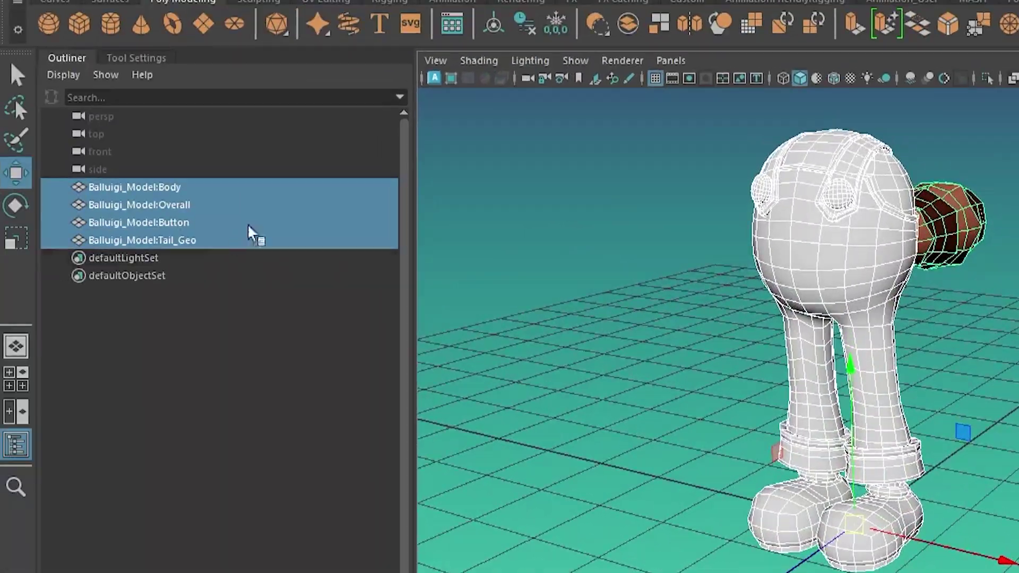
{"action": "left_click", "coordinate": [149, 190]}
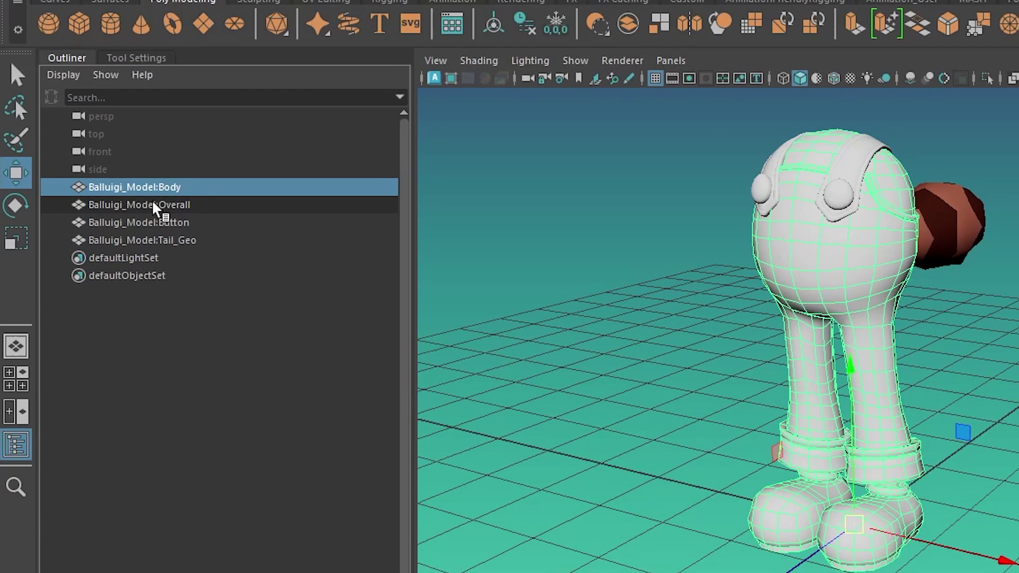
{"action": "left_click", "coordinate": [154, 206]}
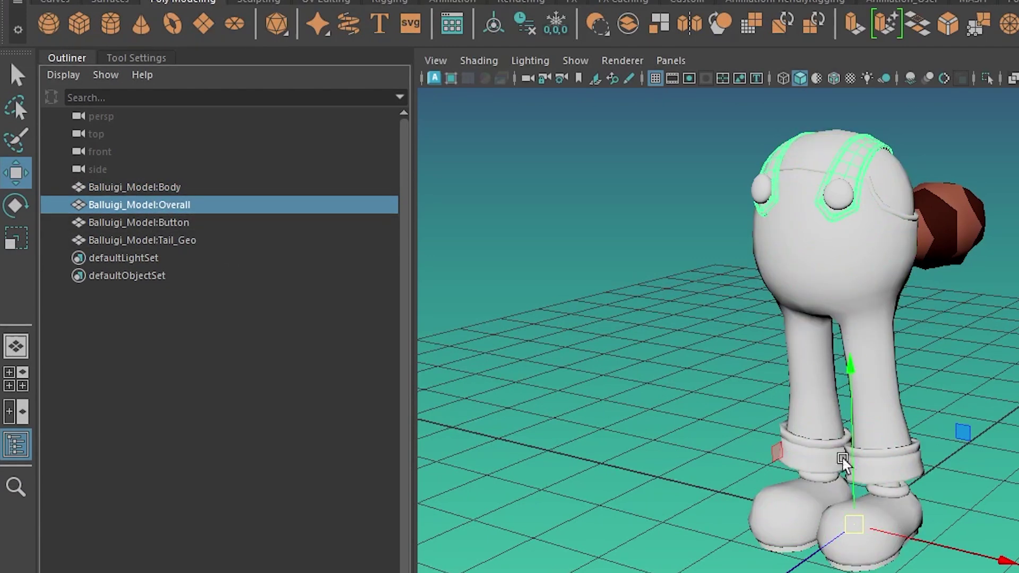
{"action": "left_click", "coordinate": [166, 190]}
{"action": "left_click", "coordinate": [168, 207]}
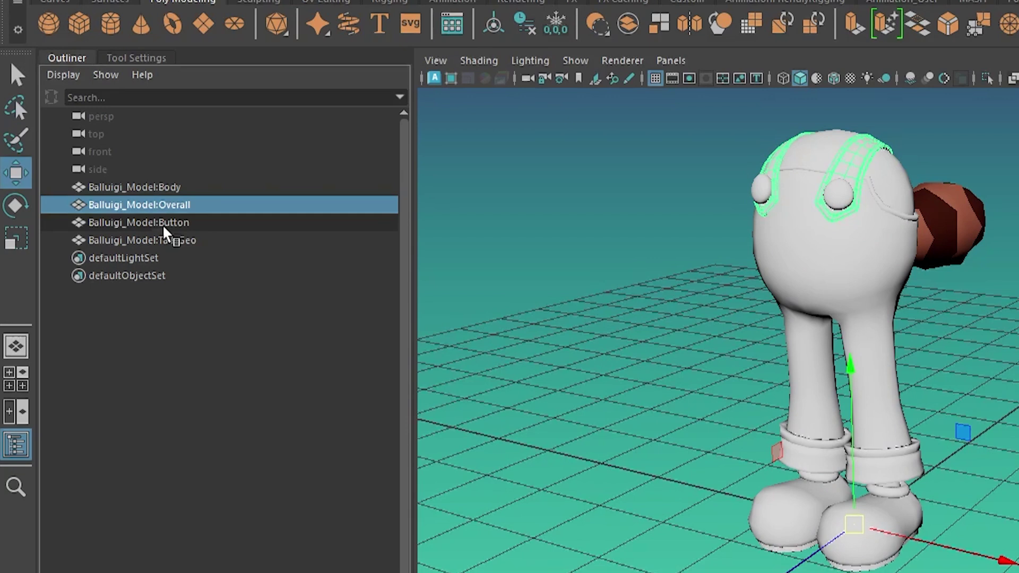
{"action": "left_click", "coordinate": [165, 225]}
{"action": "left_click", "coordinate": [166, 242]}
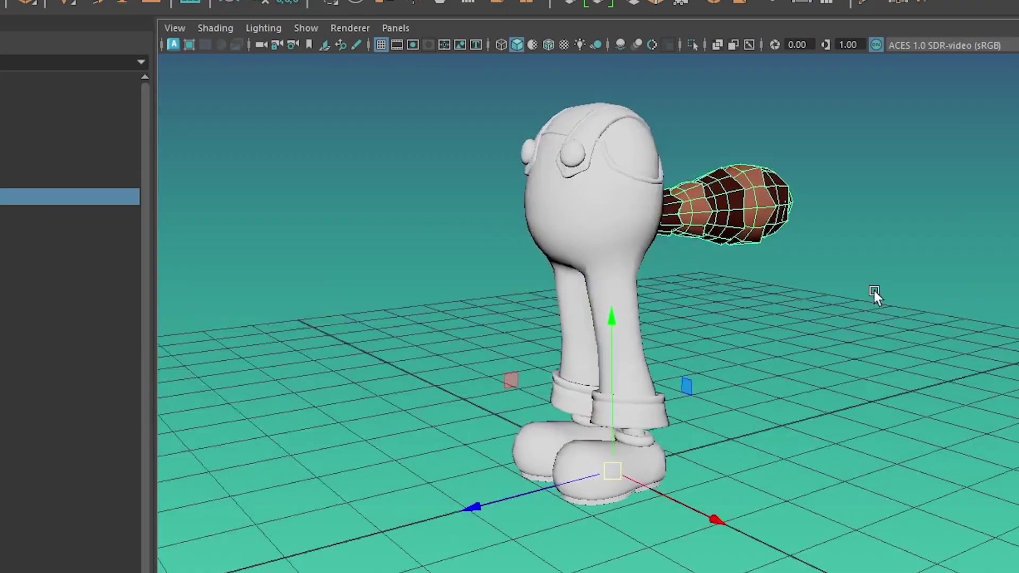
{"action": "left_click_drag", "start_coordinate": [875, 295], "coordinate": [371, 201], "text": "alt"}
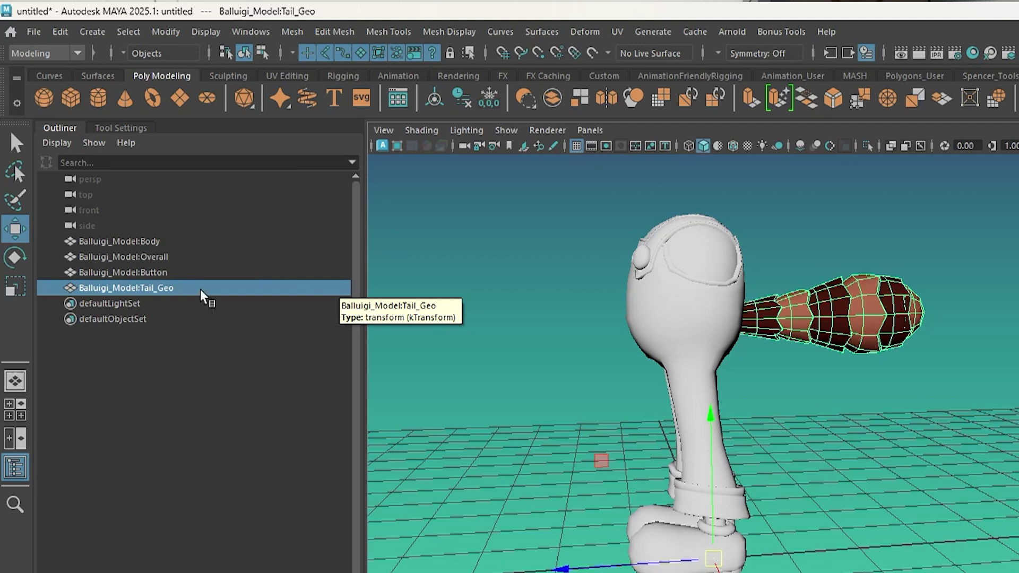
{"action": "left_click", "coordinate": [120, 241]}
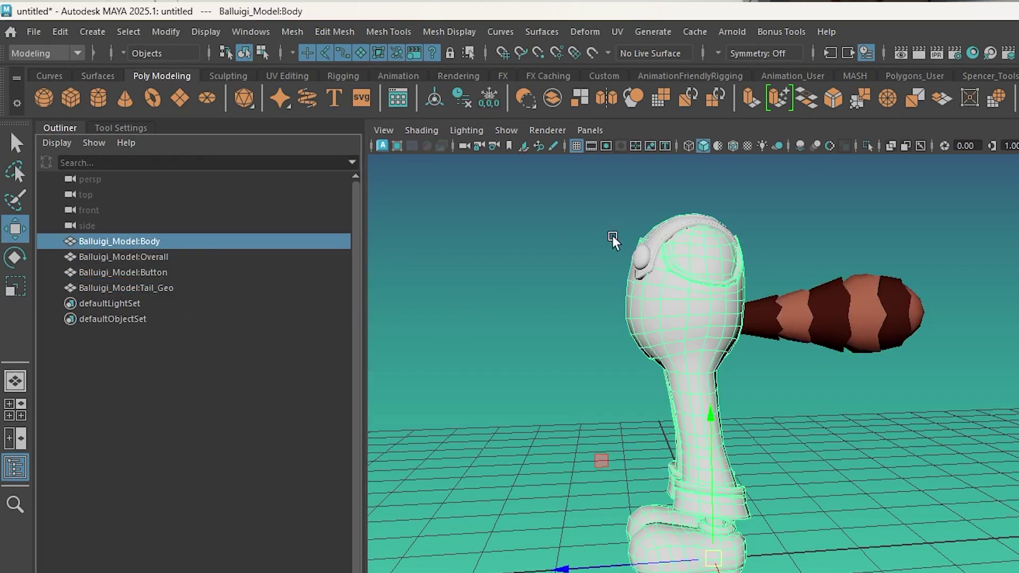
Freeze transformations on the Body, Overall, Button and Tail_Geo meshes.
{"action": "left_click", "coordinate": [166, 31]}
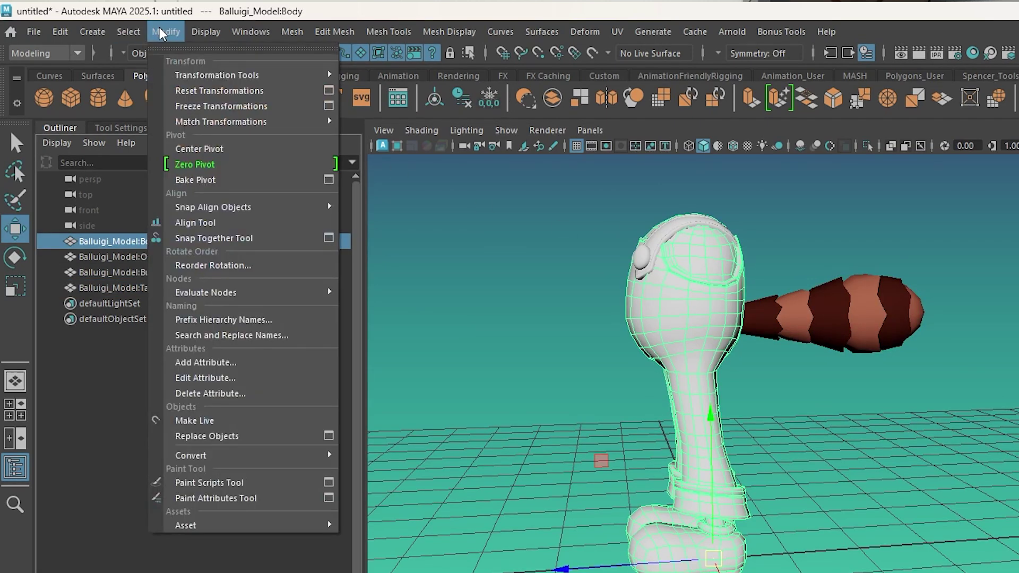
{"action": "left_click", "coordinate": [242, 106]}
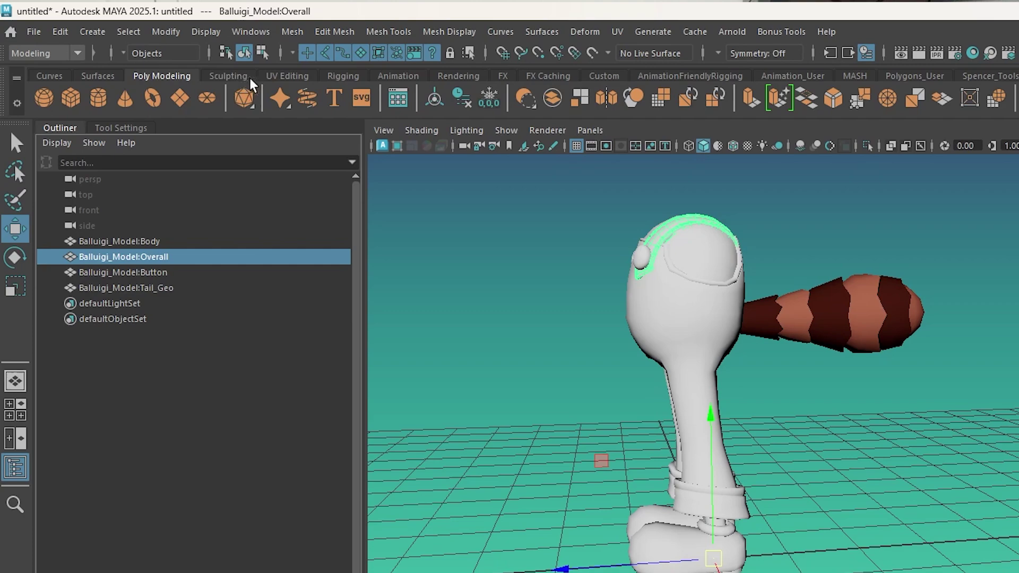
{"action": "left_click", "coordinate": [486, 105]}
{"action": "left_click", "coordinate": [142, 271]}
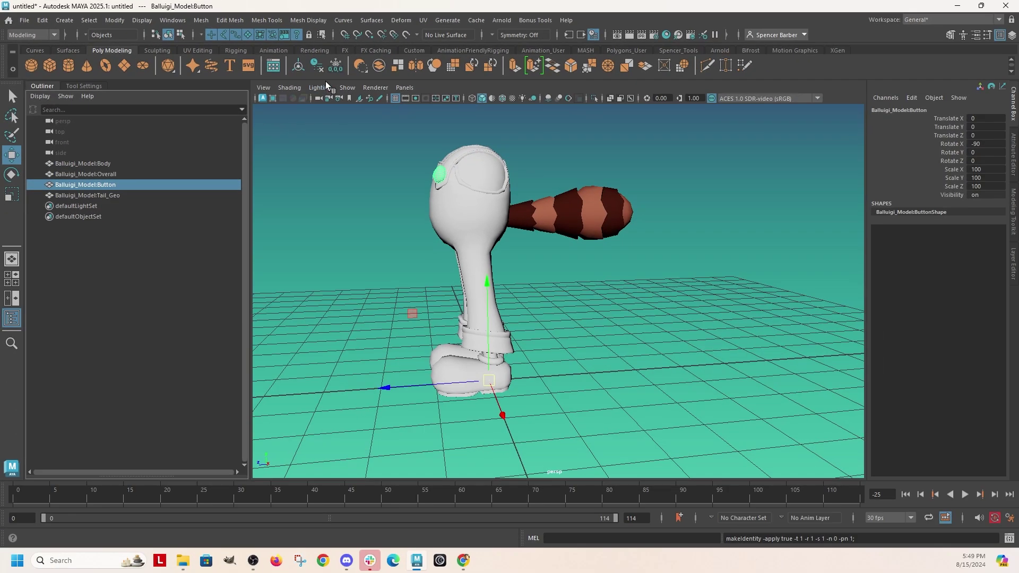
{"action": "left_click", "coordinate": [85, 195], "text": "ctrl"}
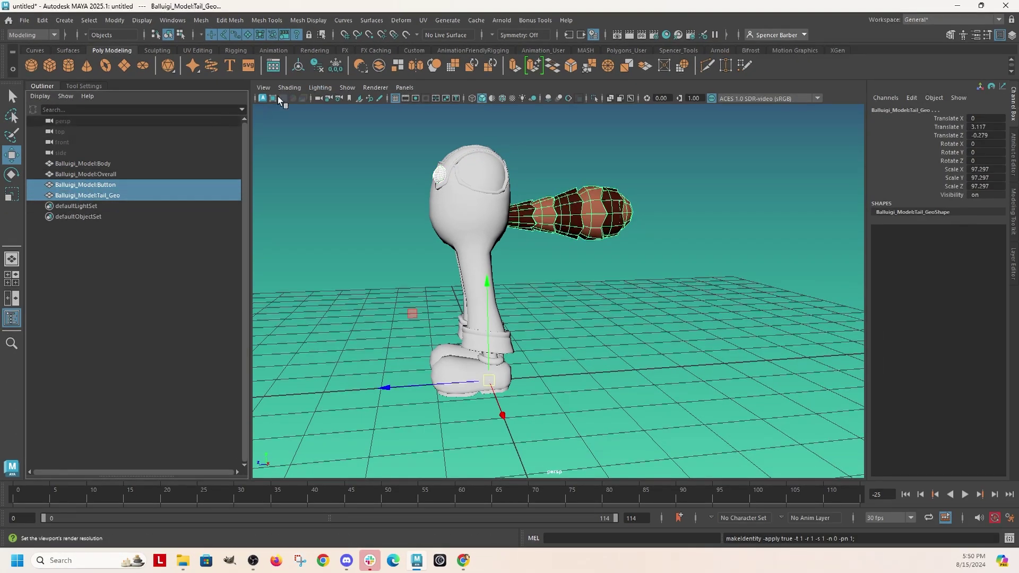
{"action": "left_click", "coordinate": [336, 65]}
Orbit around the frozen Balluigi model to check it, then clear the selection.
{"action": "left_click", "coordinate": [533, 223]}
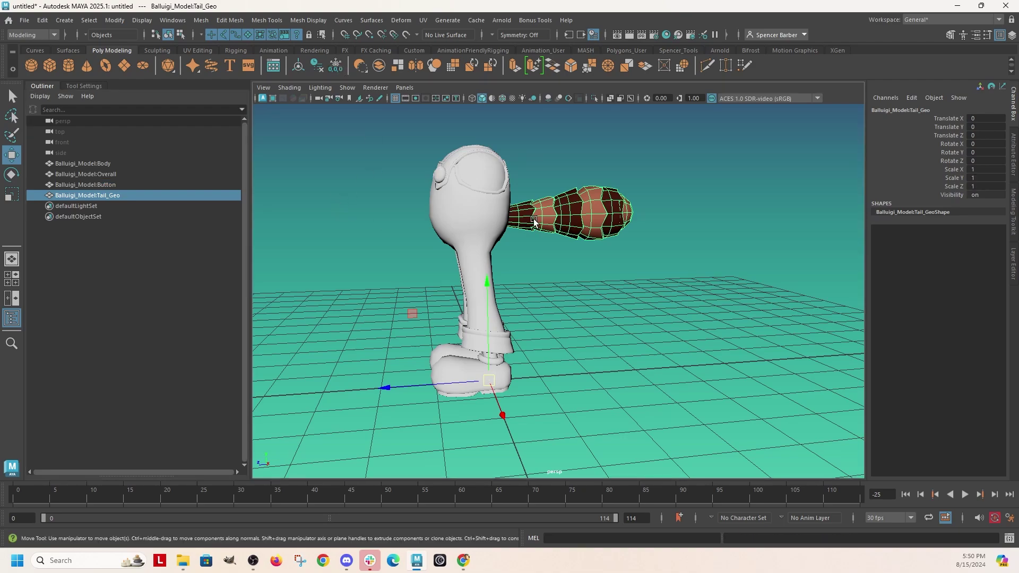
{"action": "left_click", "coordinate": [463, 201]}
{"action": "left_click_drag", "start_coordinate": [348, 243], "coordinate": [590, 252], "text": "alt"}
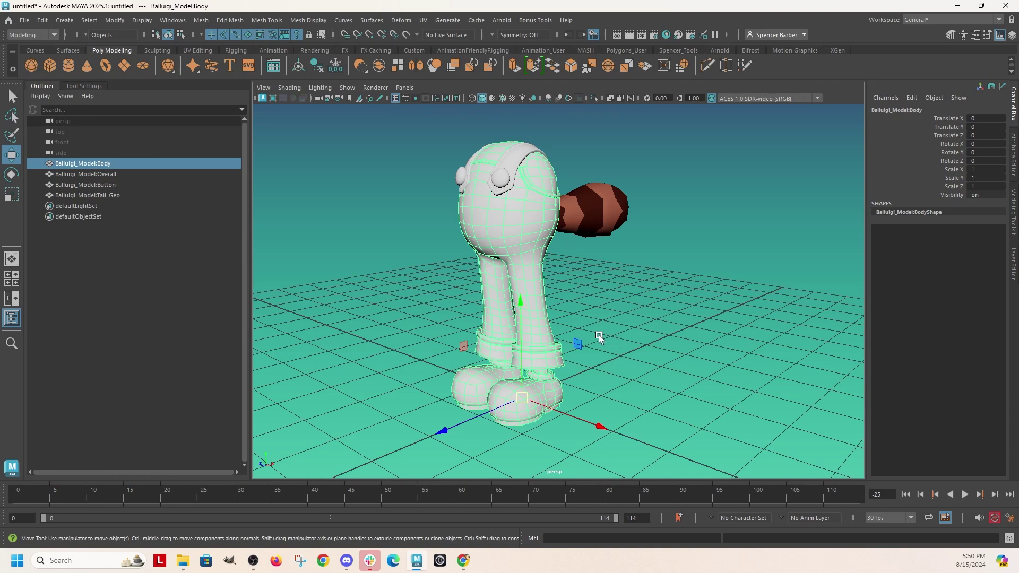
{"action": "left_click_drag", "start_coordinate": [606, 251], "coordinate": [551, 297], "text": "alt"}
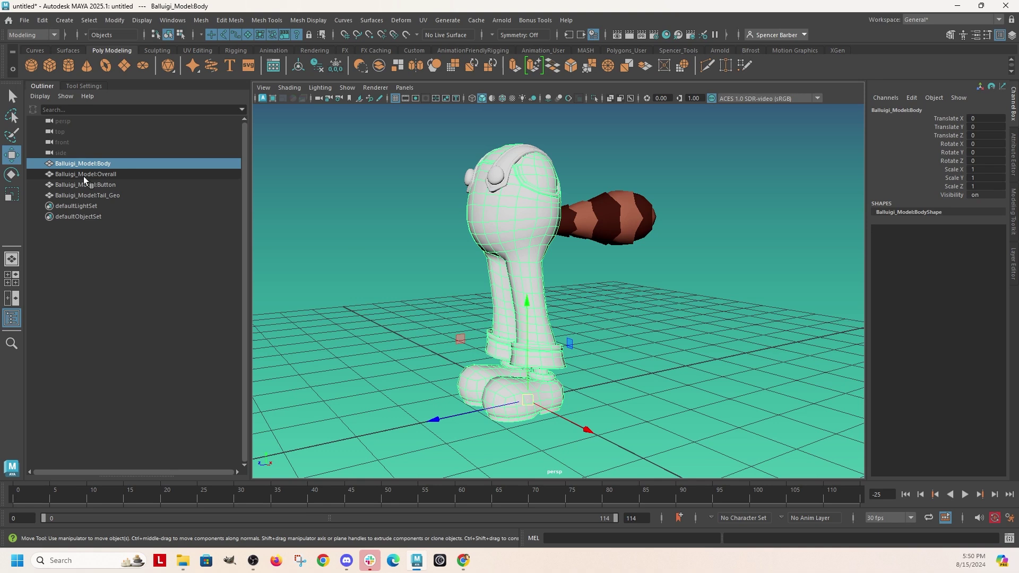
{"action": "left_click", "coordinate": [79, 265]}
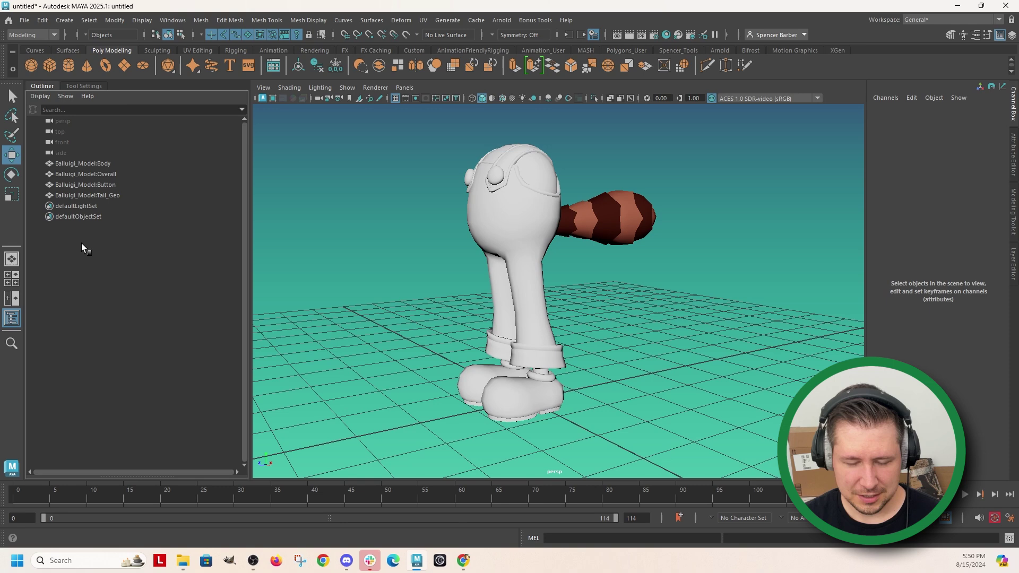
Create an empty group named Balluigi_Rig.
{"action": "key", "text": "ctrl+g"}
{"action": "double_click", "coordinate": [74, 206]}
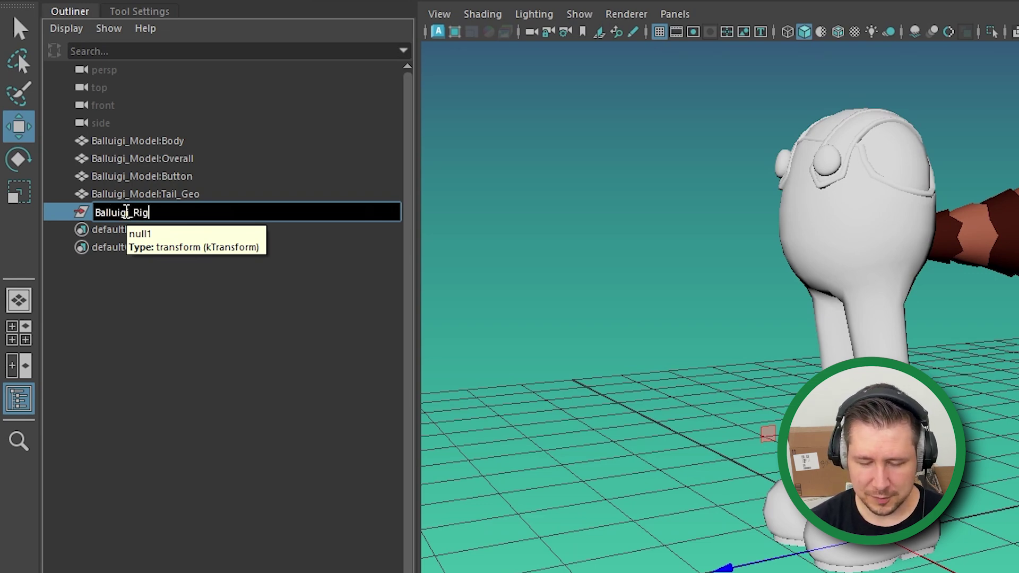
{"action": "key", "text": "Return"}
{"action": "left_click", "coordinate": [159, 353]}
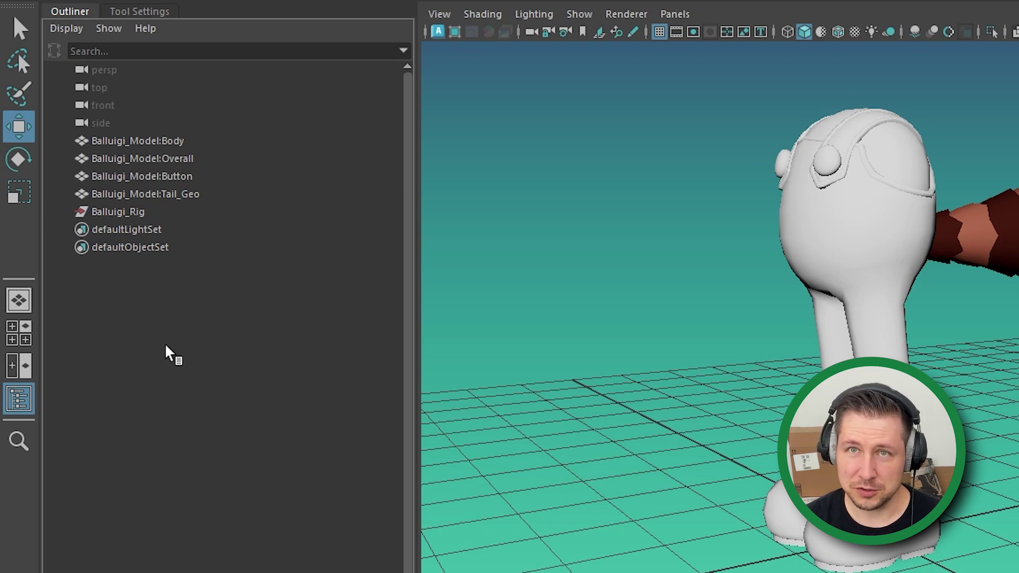
Create three more empty groups with nothing selected.
{"action": "key", "text": "ctrl+g"}
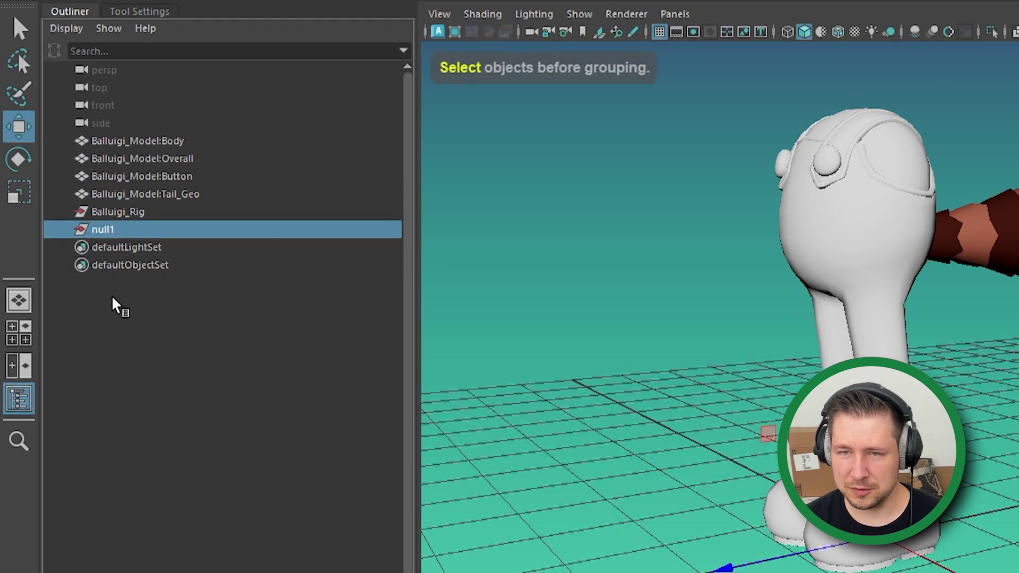
{"action": "left_click", "coordinate": [112, 301]}
{"action": "key", "text": "ctrl+g"}
{"action": "left_click", "coordinate": [118, 363]}
{"action": "key", "text": "ctrl+g"}
{"action": "left_click", "coordinate": [125, 364]}
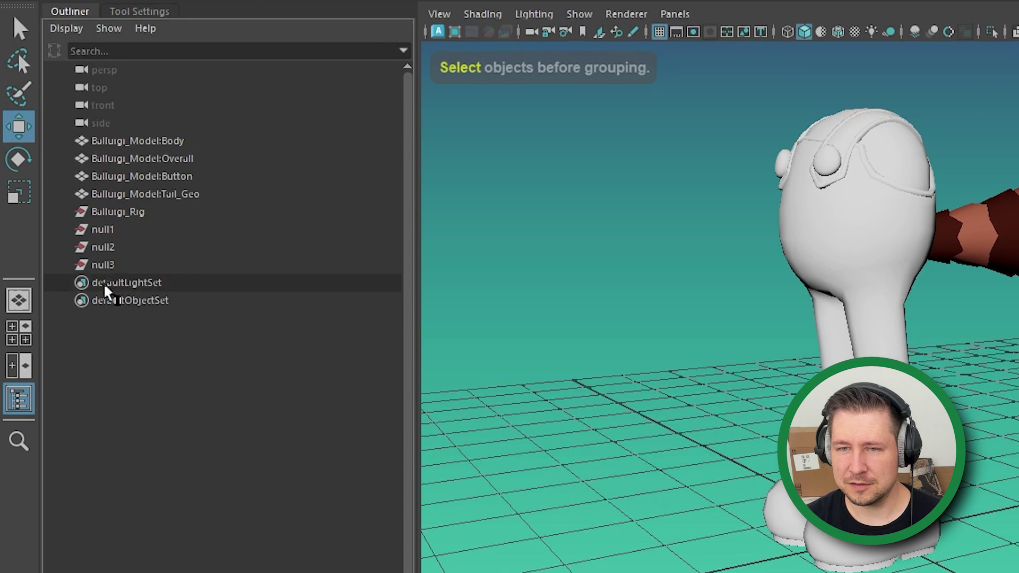
Rename the three new nulls to Geometry, Skeleton and Controls.
{"action": "left_click", "coordinate": [102, 229]}
{"action": "double_click", "coordinate": [106, 229]}
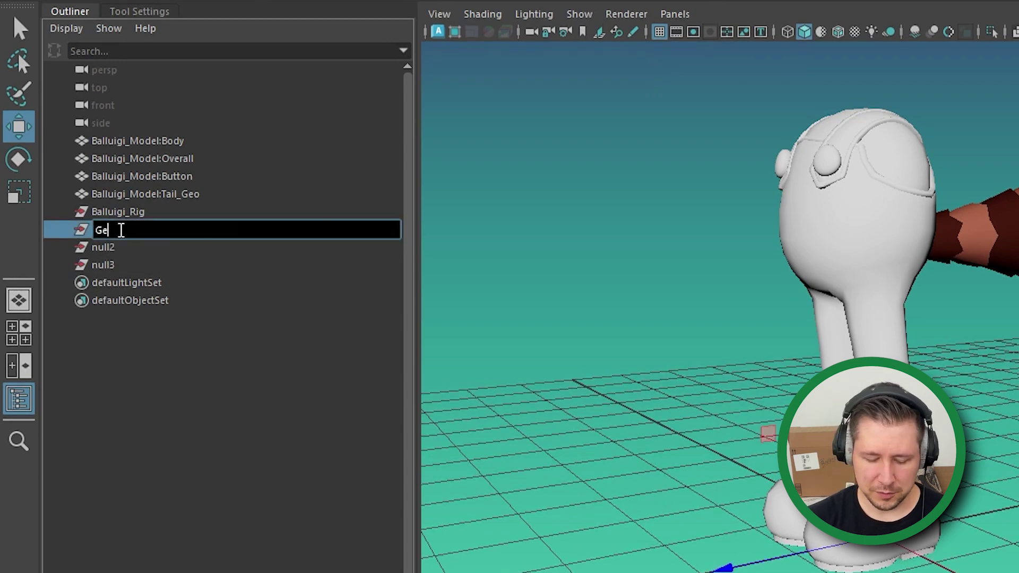
{"action": "type", "text": "Geomet"}
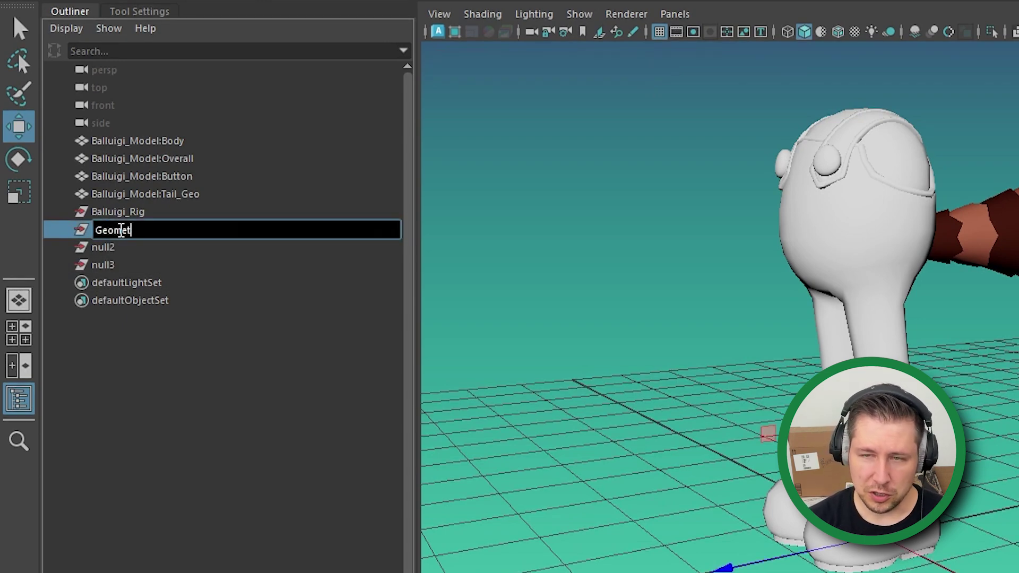
{"action": "type", "text": "ry"}
{"action": "key", "text": "Return"}
{"action": "left_click", "coordinate": [118, 248]}
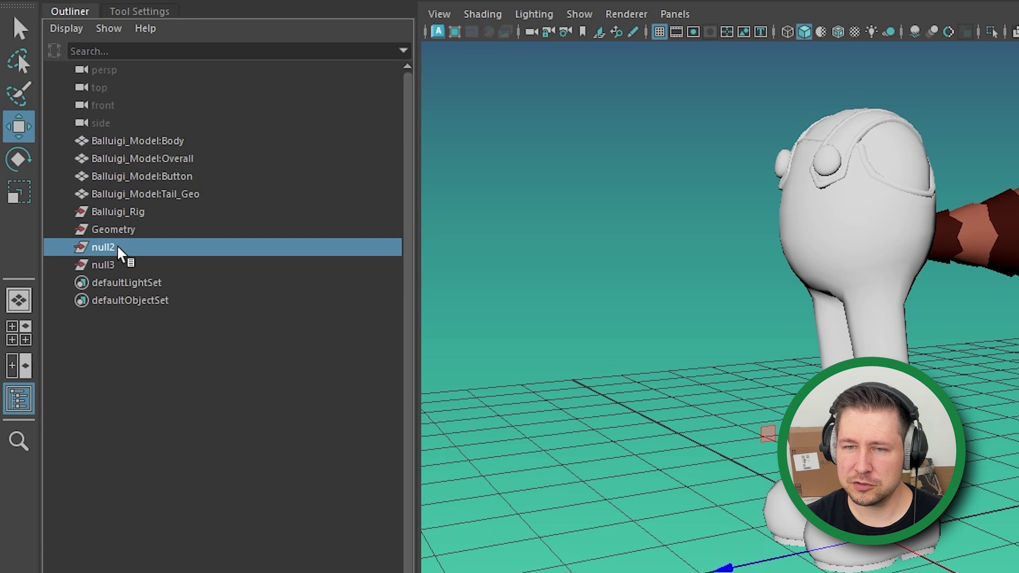
{"action": "double_click", "coordinate": [118, 248]}
{"action": "type", "text": "Skeleto"}
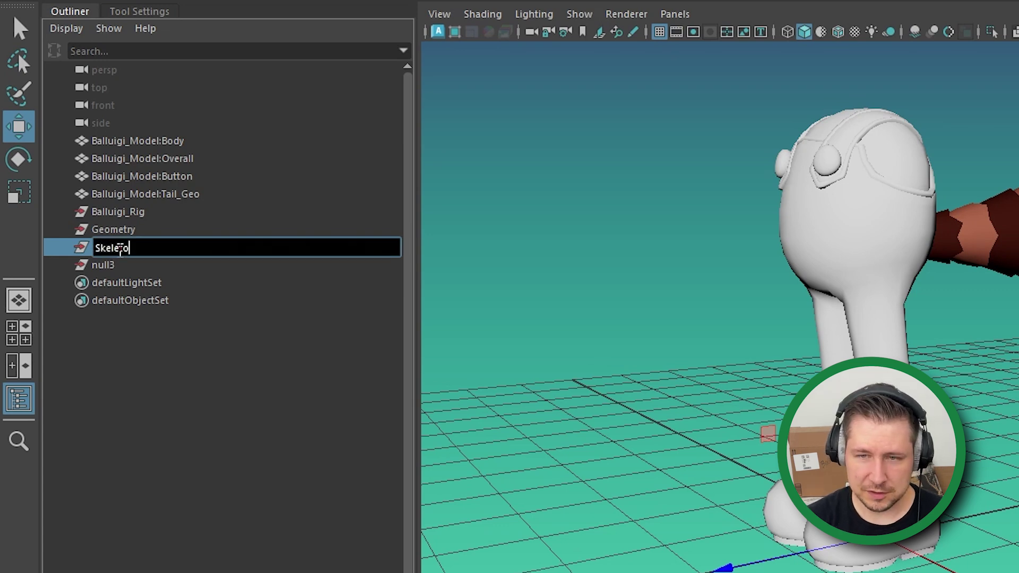
{"action": "type", "text": "n"}
{"action": "key", "text": "Return"}
{"action": "double_click", "coordinate": [133, 265]}
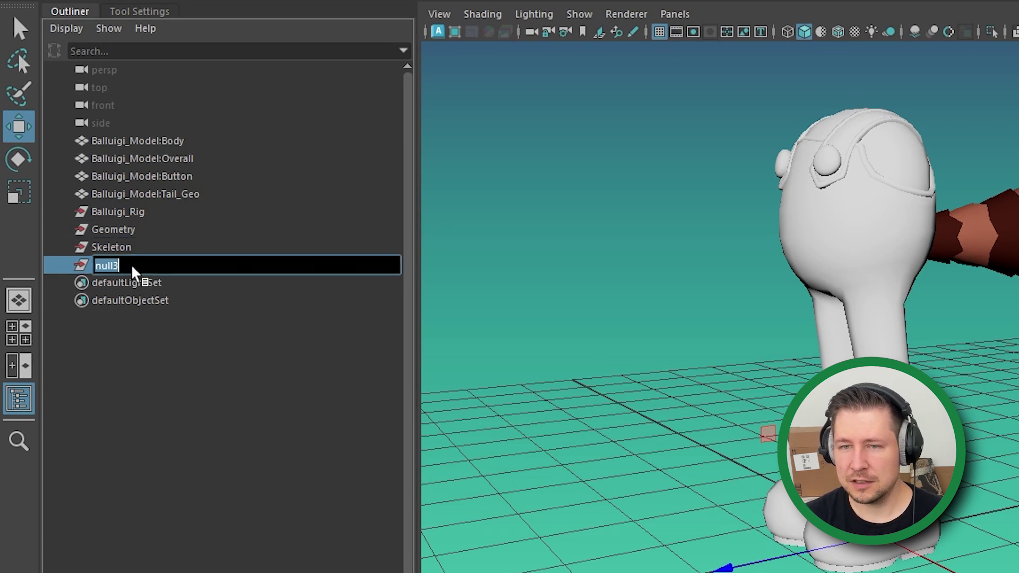
{"action": "type", "text": "Controls"}
{"action": "key", "text": "Return"}
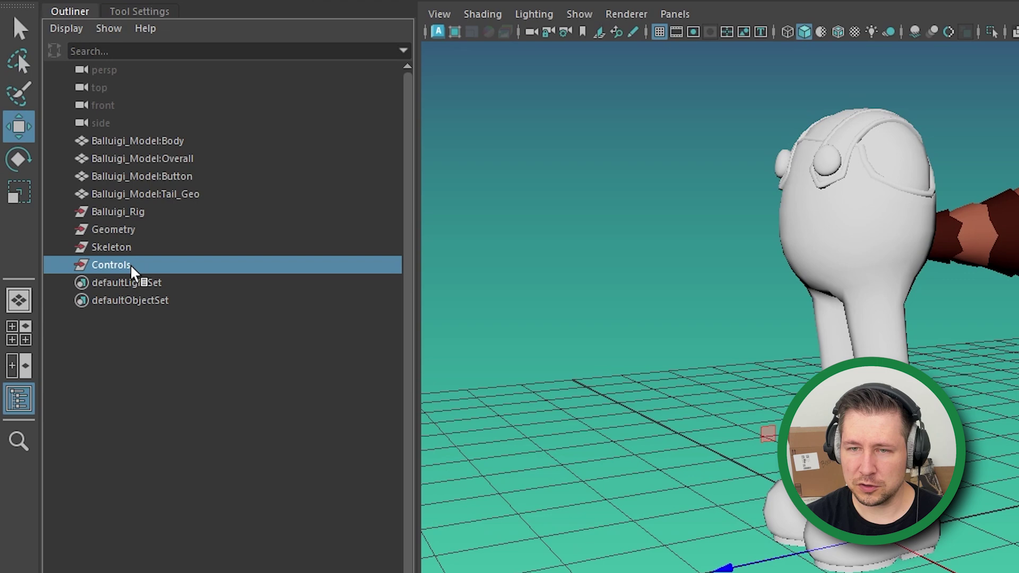
Add a fifth empty group named Deformers and reorder the groups in the Outliner.
{"action": "left_click", "coordinate": [135, 395]}
{"action": "key", "text": "ctrl+g"}
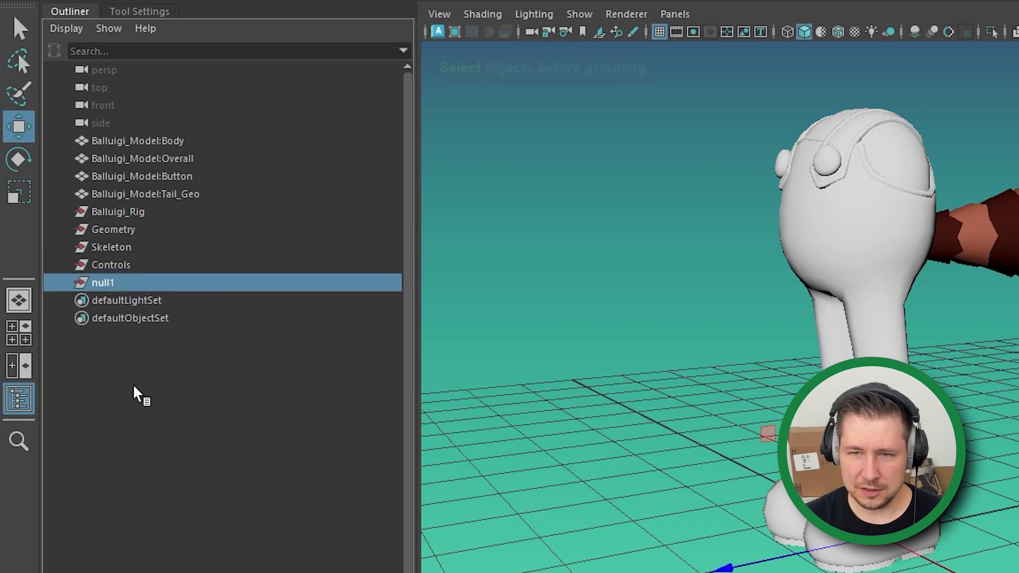
{"action": "double_click", "coordinate": [117, 283]}
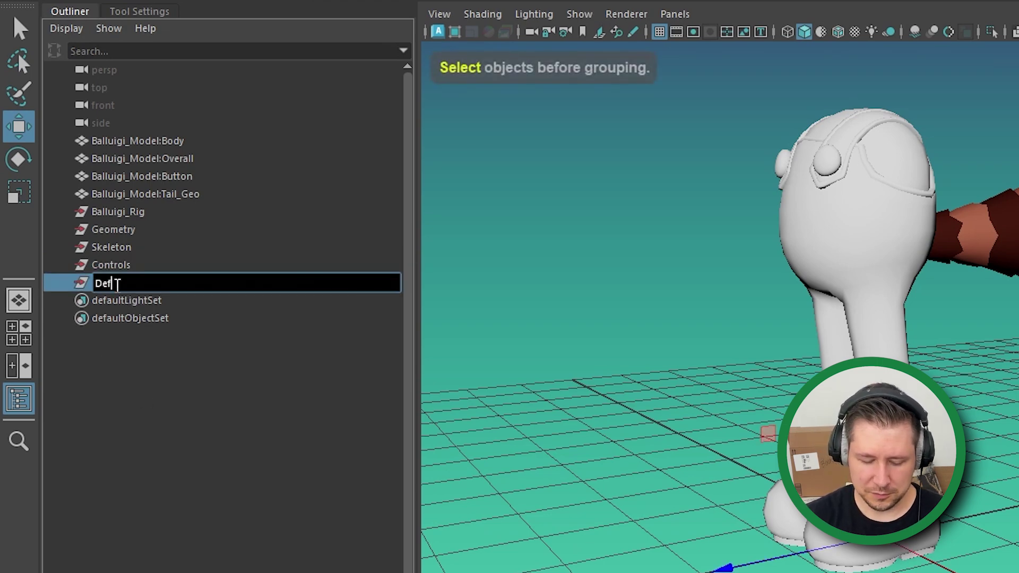
{"action": "type", "text": "Deformers"}
{"action": "key", "text": "Return"}
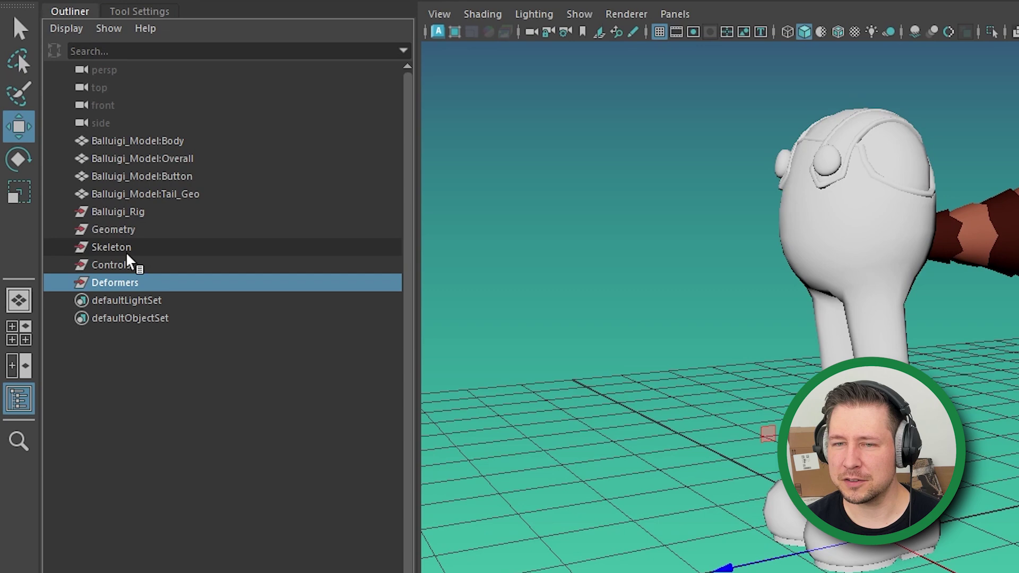
{"action": "mouse_move", "coordinate": [119, 277]}
{"action": "left_mouse_down"}
{"action": "mouse_move", "coordinate": [272, 319]}
{"action": "mouse_move", "coordinate": [244, 320]}
{"action": "mouse_move", "coordinate": [817, 323]}
{"action": "mouse_move", "coordinate": [667, 263]}
{"action": "mouse_move", "coordinate": [453, 289]}
{"action": "mouse_move", "coordinate": [114, 298]}
{"action": "mouse_move", "coordinate": [117, 254]}
{"action": "mouse_move", "coordinate": [91, 274]}
{"action": "mouse_move", "coordinate": [126, 278]}
{"action": "mouse_move", "coordinate": [110, 291]}
{"action": "mouse_move", "coordinate": [256, 308]}
{"action": "mouse_move", "coordinate": [129, 292]}
{"action": "mouse_move", "coordinate": [125, 269]}
{"action": "mouse_move", "coordinate": [96, 284]}
{"action": "mouse_move", "coordinate": [115, 290]}
{"action": "left_mouse_up"}
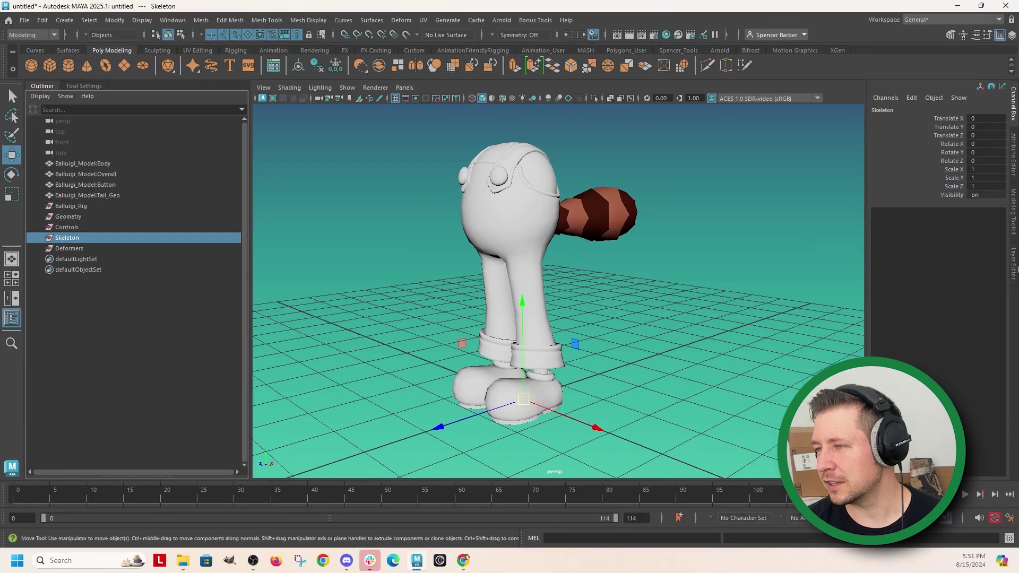
Switch the right panel to the Layer Editor and open its Layers menu.
{"action": "left_click", "coordinate": [1013, 268]}
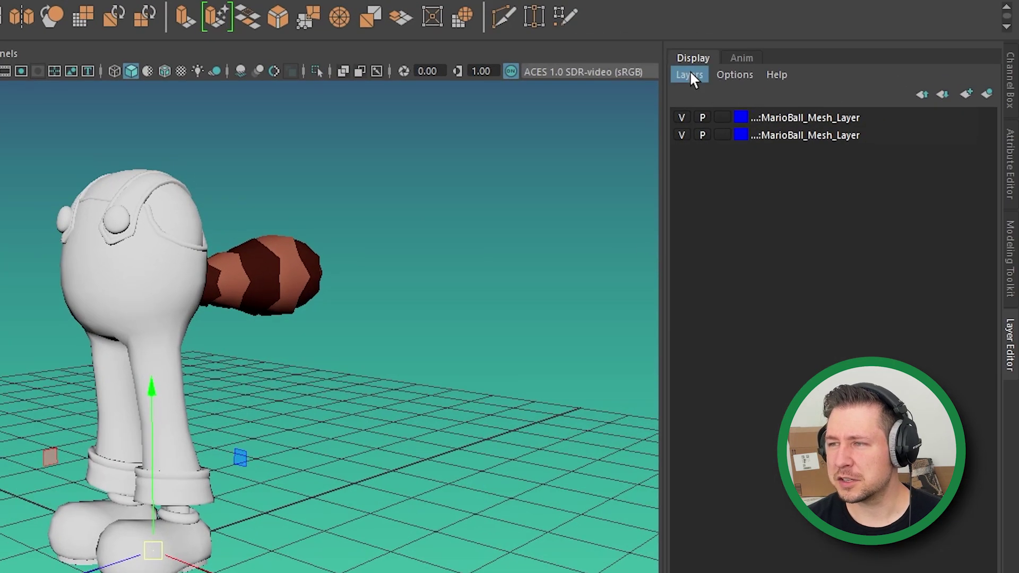
{"action": "left_click", "coordinate": [819, 100]}
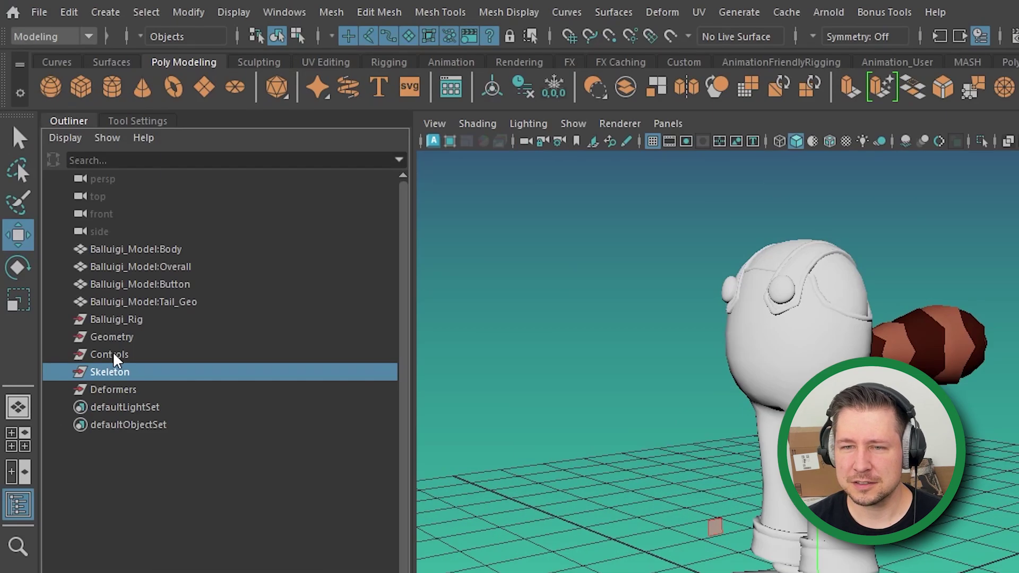
Parent the Geometry, Controls, Skeleton and Deformers groups under Balluigi_Rig.
{"action": "left_click", "coordinate": [116, 319]}
{"action": "left_click_drag", "start_coordinate": [113, 336], "coordinate": [114, 391]}
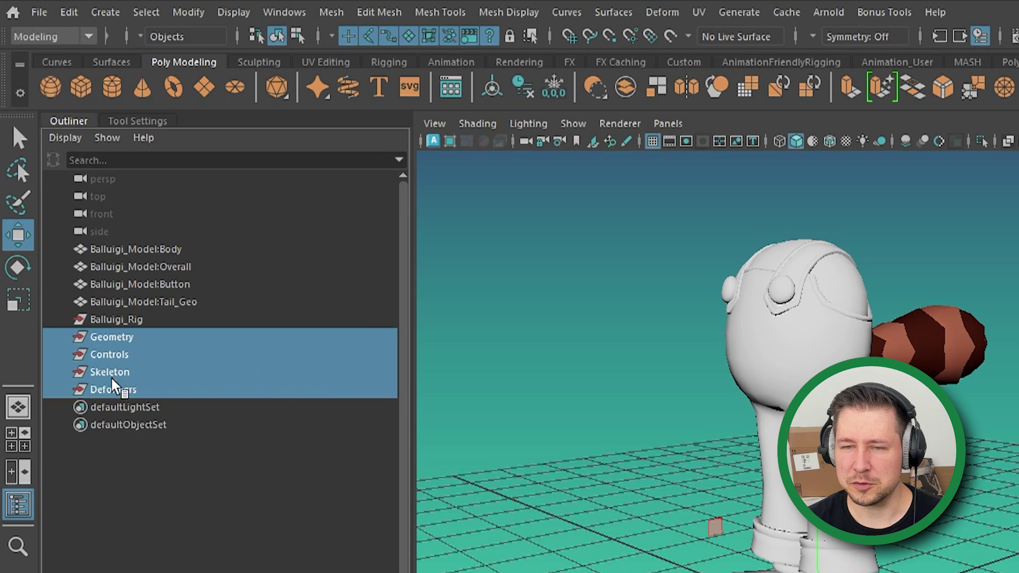
{"action": "left_click_drag", "start_coordinate": [102, 337], "coordinate": [106, 318]}
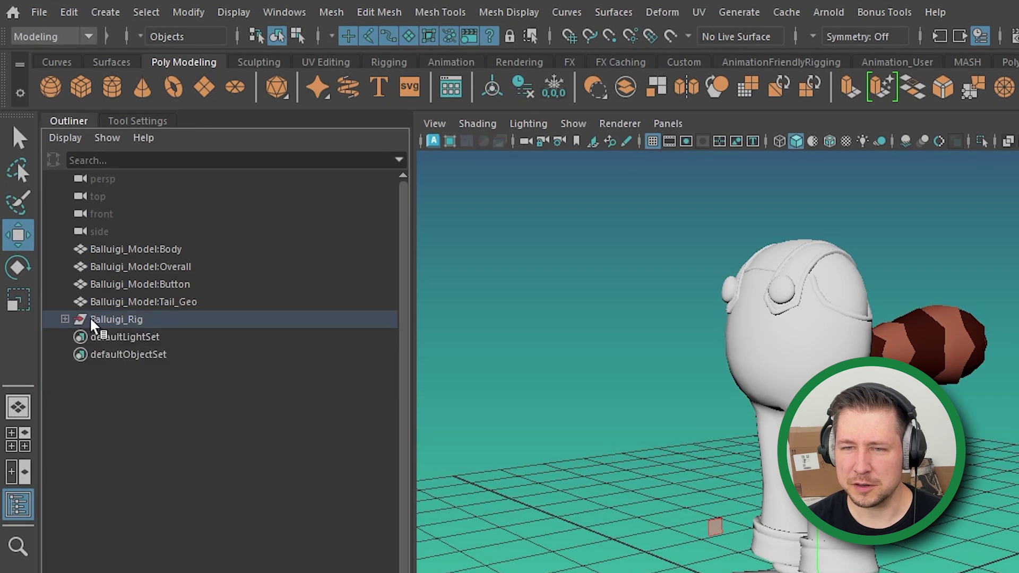
{"action": "left_click", "coordinate": [64, 319]}
{"action": "left_click", "coordinate": [80, 493]}
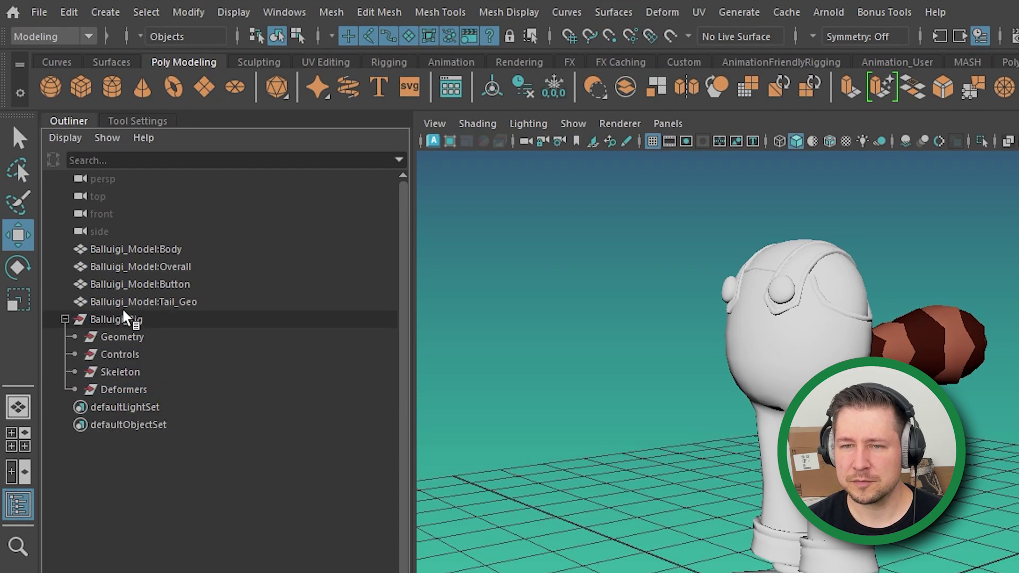
Parent the four Balluigi model meshes, Body through Tail_Geo, under Geometry.
{"action": "left_click", "coordinate": [131, 248]}
{"action": "left_click", "coordinate": [117, 301], "text": "shift"}
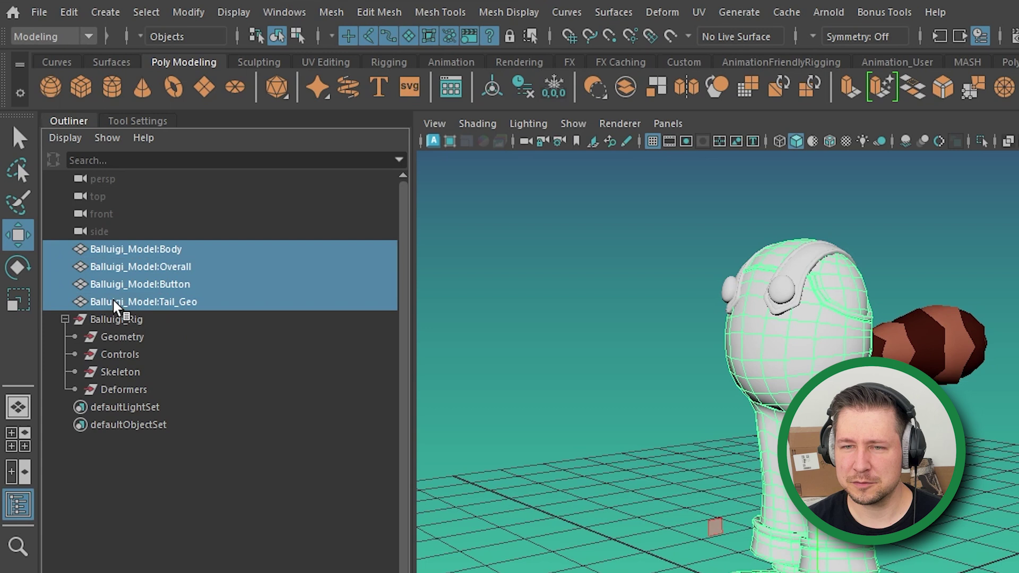
{"action": "left_click_drag", "start_coordinate": [126, 248], "coordinate": [120, 333]}
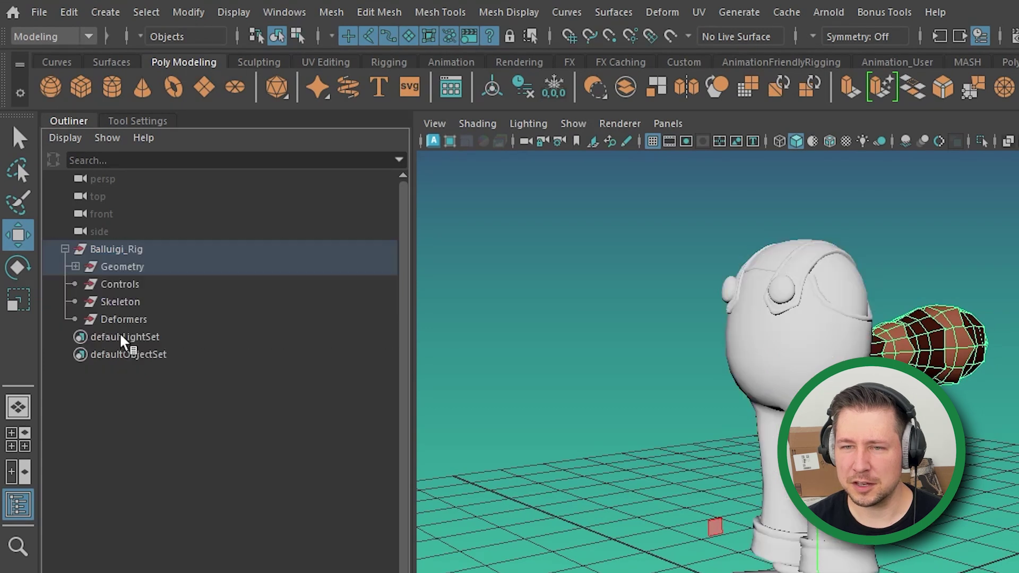
{"action": "left_click", "coordinate": [74, 267]}
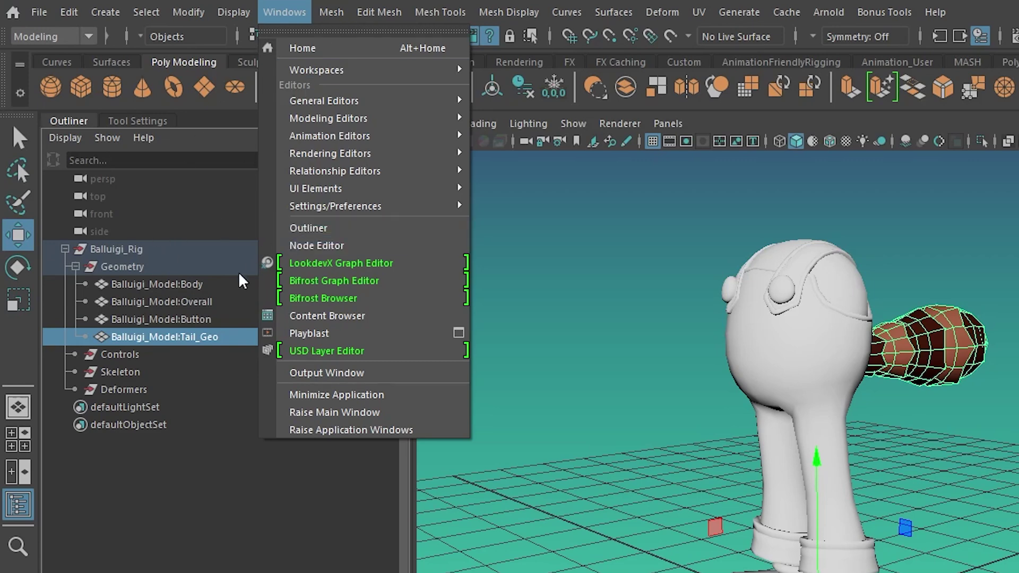
Open the Namespace Editor and merge the nested Ballrio_v001 namespace into its parent.
{"action": "mouse_move", "coordinate": [466, 139]}
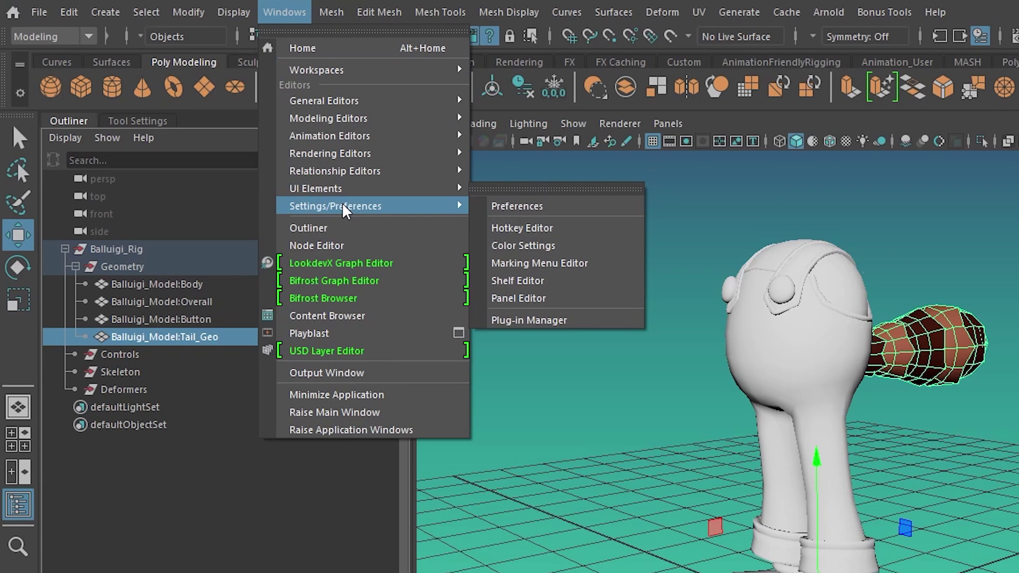
{"action": "mouse_move", "coordinate": [364, 101]}
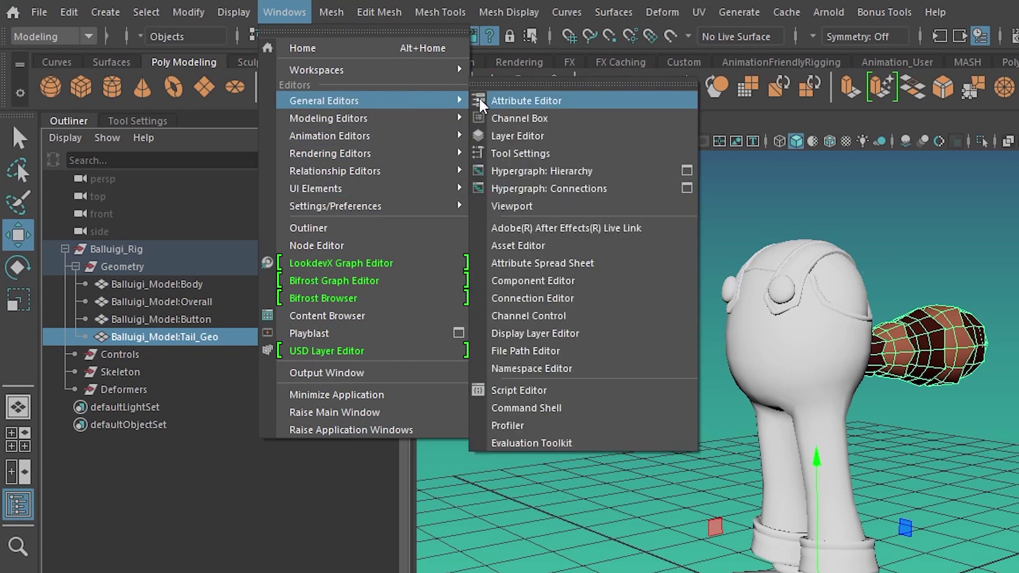
{"action": "left_click", "coordinate": [550, 369]}
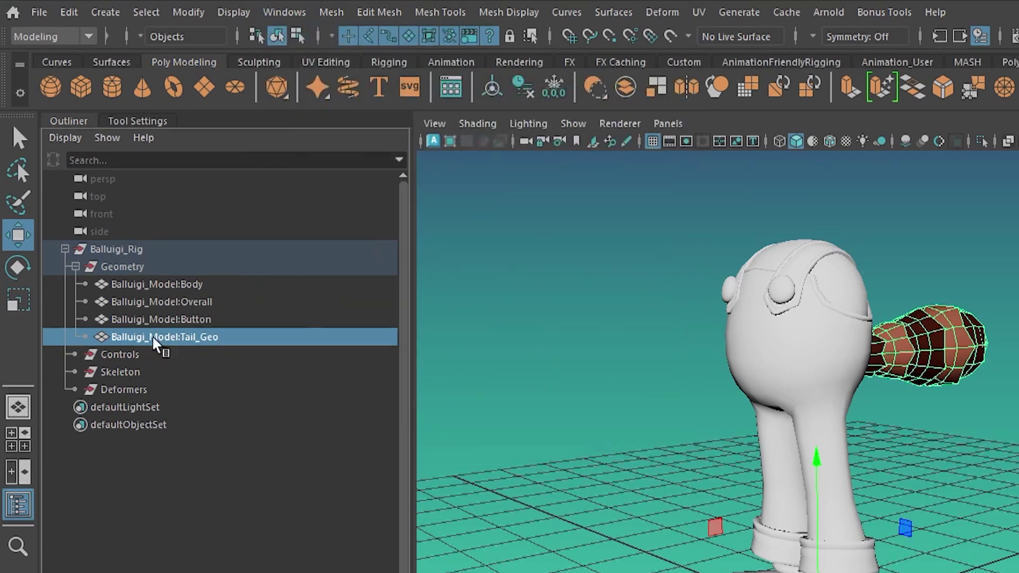
{"action": "left_click_drag", "start_coordinate": [435, 269], "coordinate": [705, 234]}
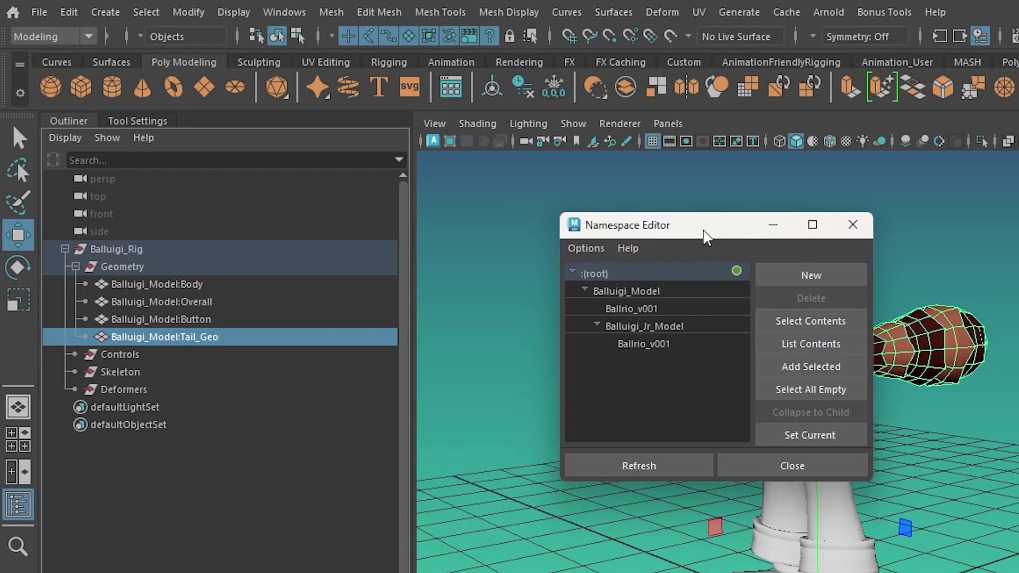
{"action": "left_click", "coordinate": [654, 344]}
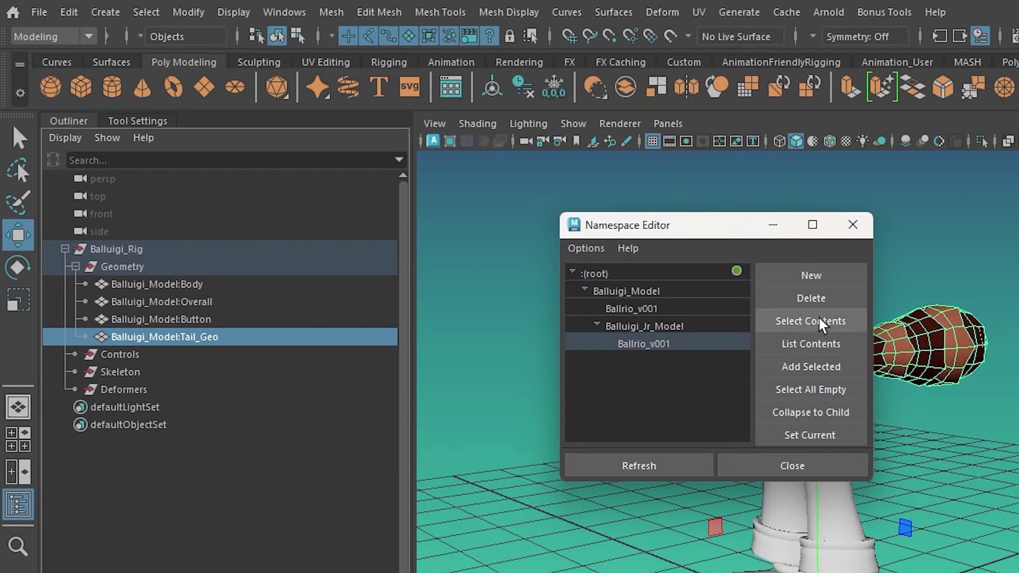
{"action": "left_click", "coordinate": [822, 295]}
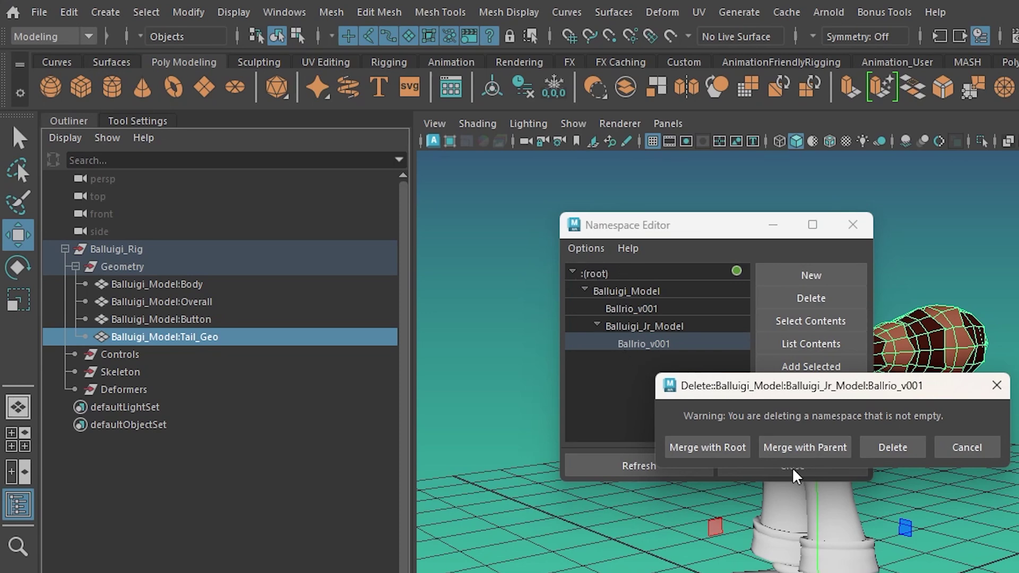
{"action": "left_click", "coordinate": [800, 444]}
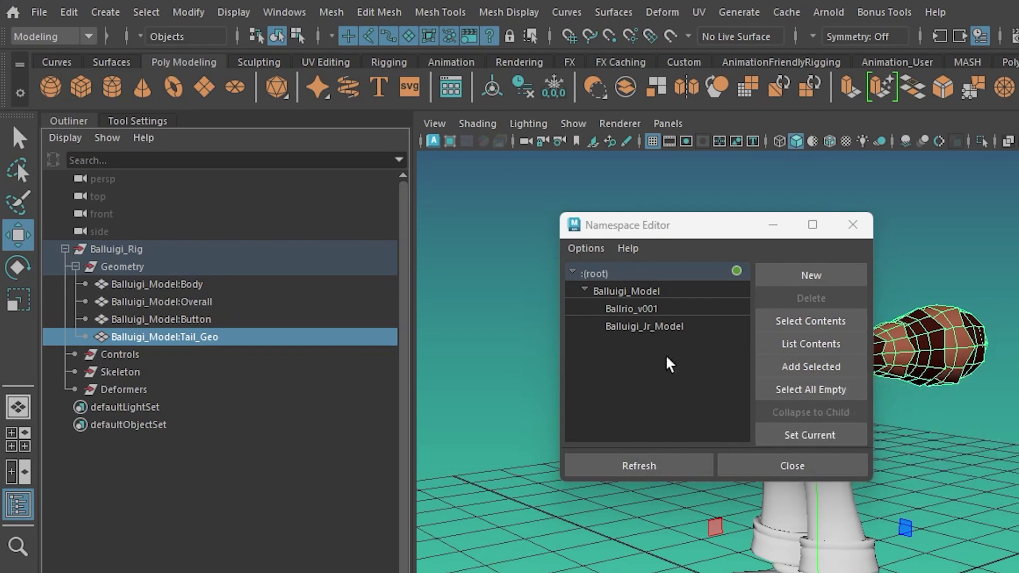
Delete the Balluigi_Jr_Model, Ballrio_v001 and Balluigi_Model namespaces, merging each into its parent.
{"action": "left_click", "coordinate": [649, 326]}
{"action": "left_click", "coordinate": [820, 296]}
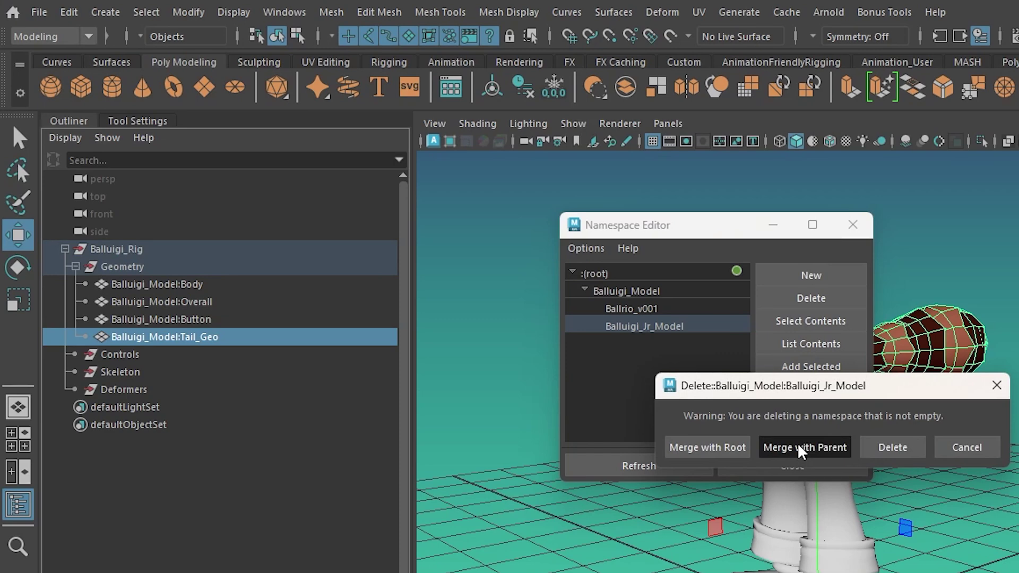
{"action": "left_click", "coordinate": [800, 448]}
{"action": "left_click", "coordinate": [632, 308]}
{"action": "left_click", "coordinate": [813, 297]}
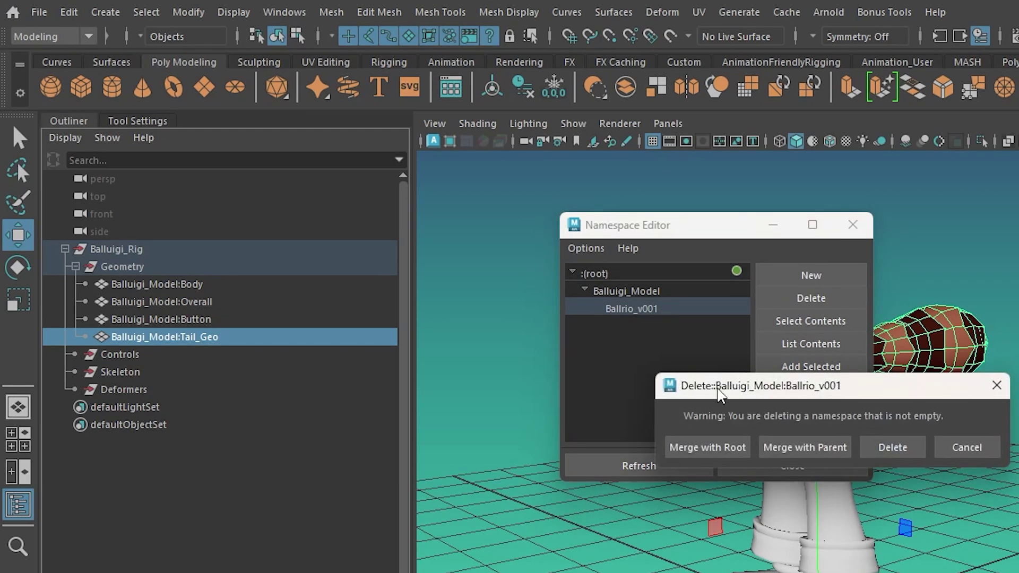
{"action": "left_click", "coordinate": [812, 446]}
{"action": "left_click", "coordinate": [635, 290]}
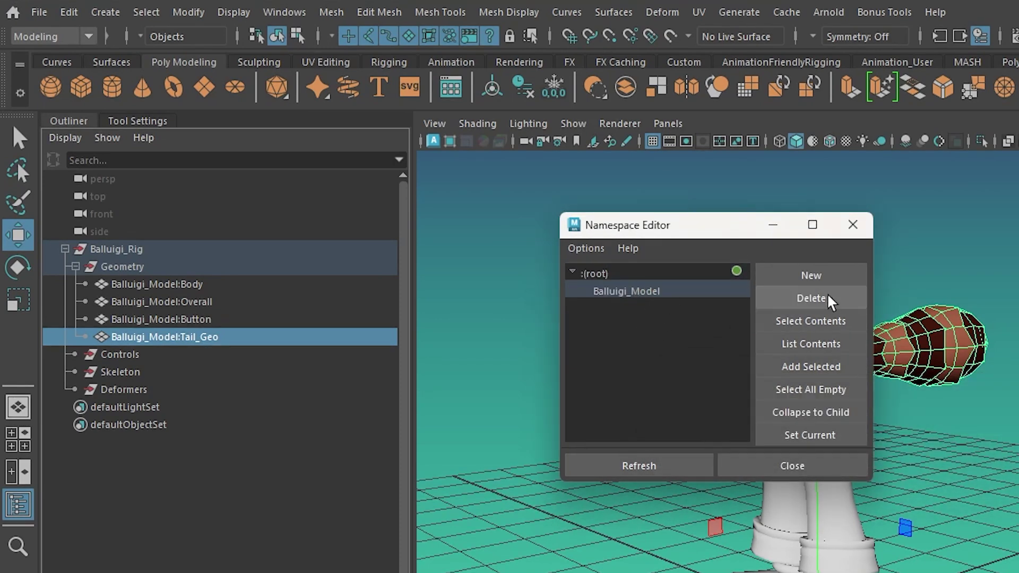
{"action": "left_click", "coordinate": [828, 297]}
{"action": "left_click", "coordinate": [803, 446]}
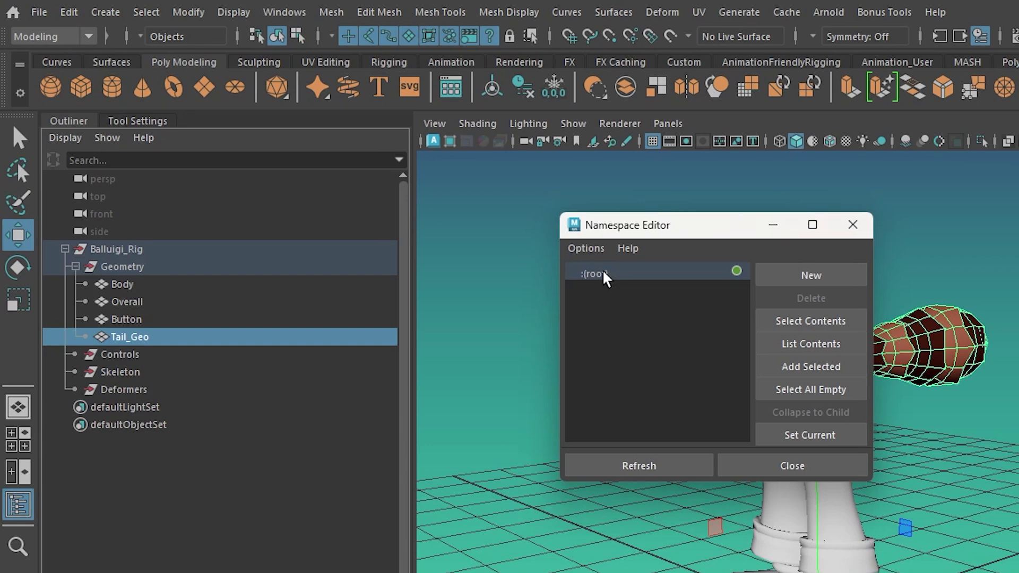
{"action": "left_click_drag", "start_coordinate": [67, 339], "coordinate": [857, 263]}
Append _Geo to the Body, Overall and Button meshes in the Outliner.
{"action": "left_click", "coordinate": [849, 227]}
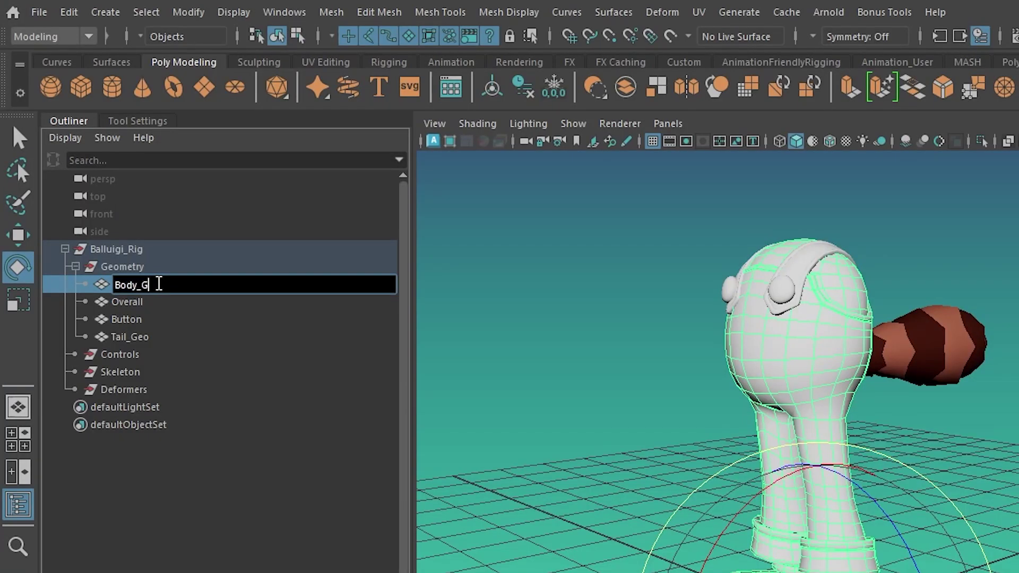
{"action": "type", "text": "eo"}
{"action": "key", "text": "Return"}
{"action": "double_click", "coordinate": [169, 302]}
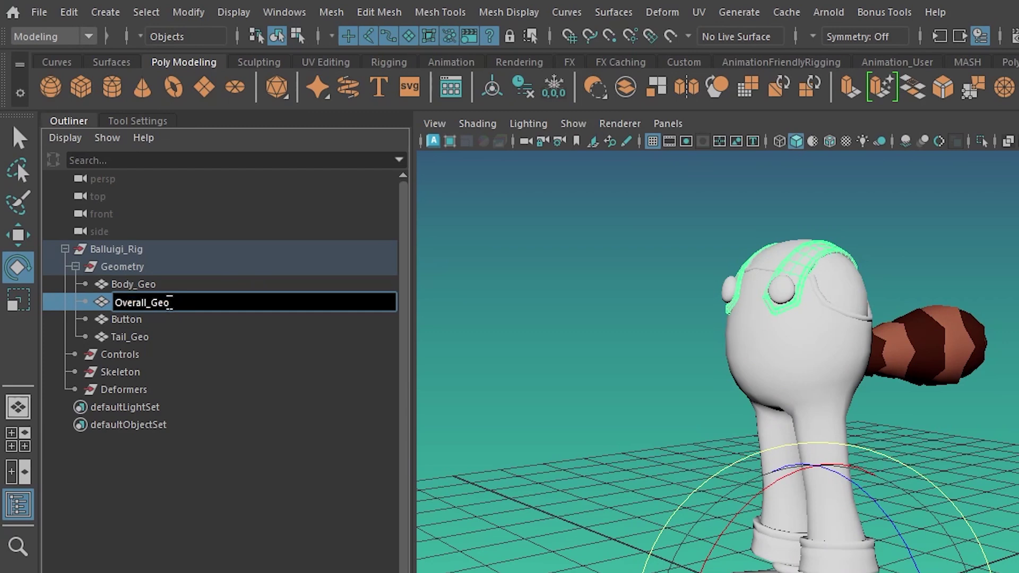
{"action": "type", "text": "_Geo"}
{"action": "key", "text": "Return"}
{"action": "double_click", "coordinate": [198, 320]}
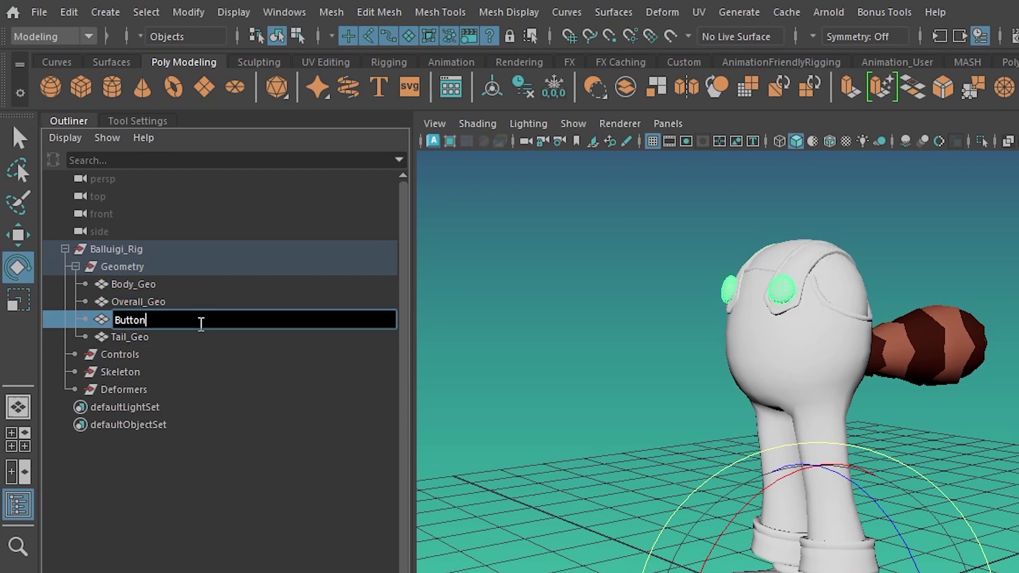
{"action": "type", "text": "_Geo"}
{"action": "key", "text": "Return"}
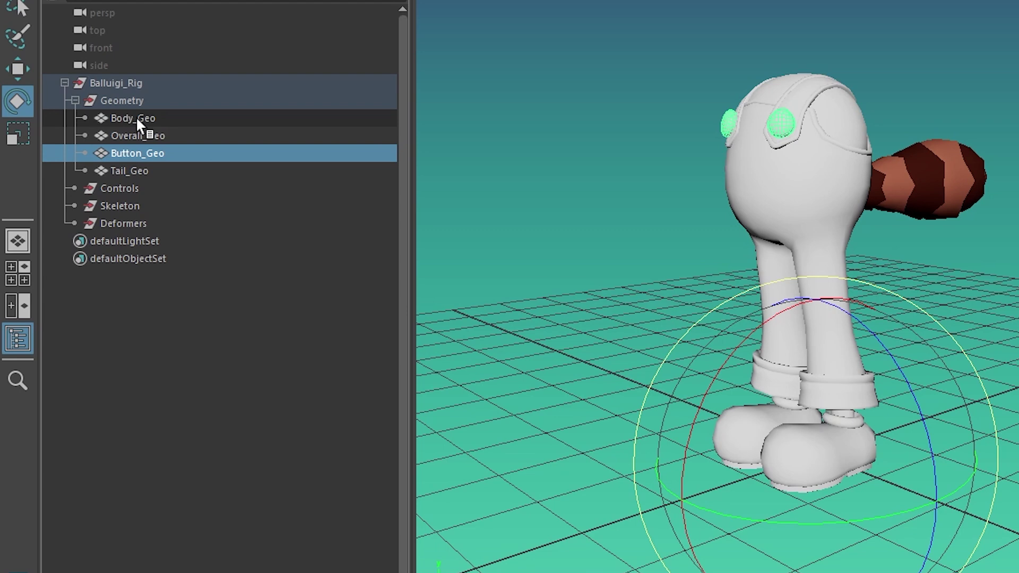
{"action": "middle_click_drag", "start_coordinate": [137, 120], "coordinate": [808, 179]}
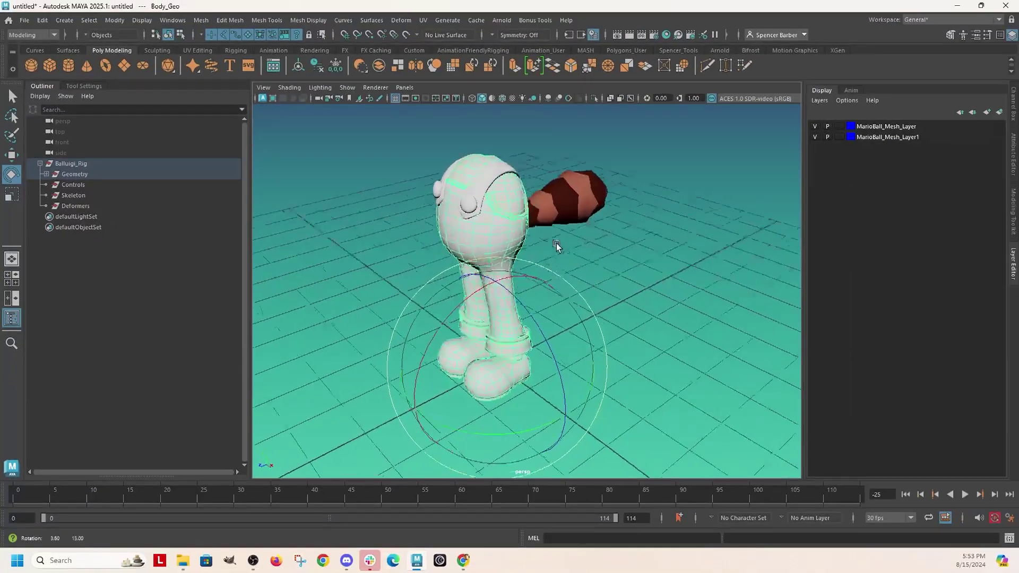
Load Balluigi_Texture.jpg into lambert2's file1 node and switch the viewport to textured display.
{"action": "left_click_drag", "start_coordinate": [556, 243], "coordinate": [498, 227], "text": "alt"}
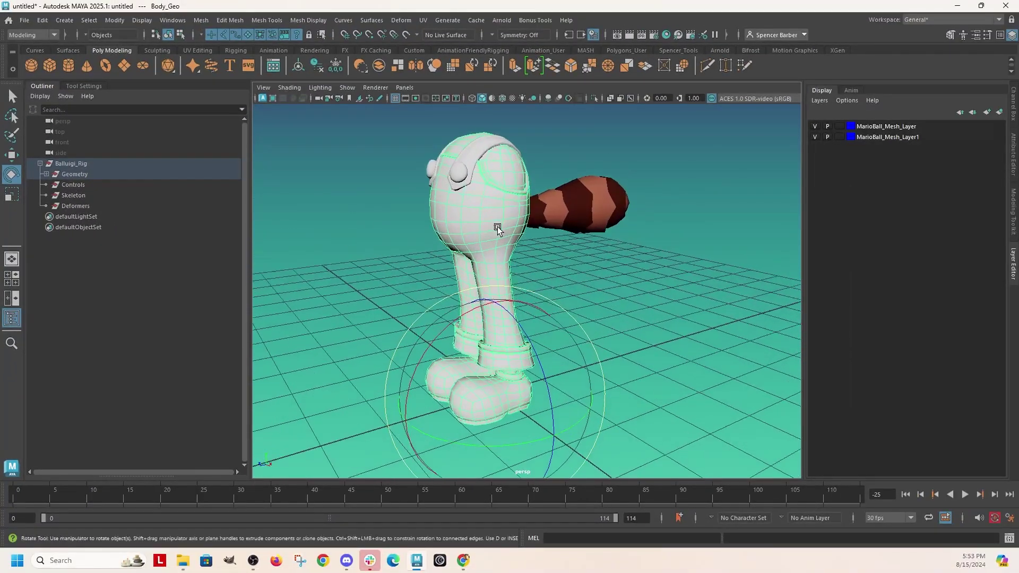
{"action": "left_click", "coordinate": [1010, 159]}
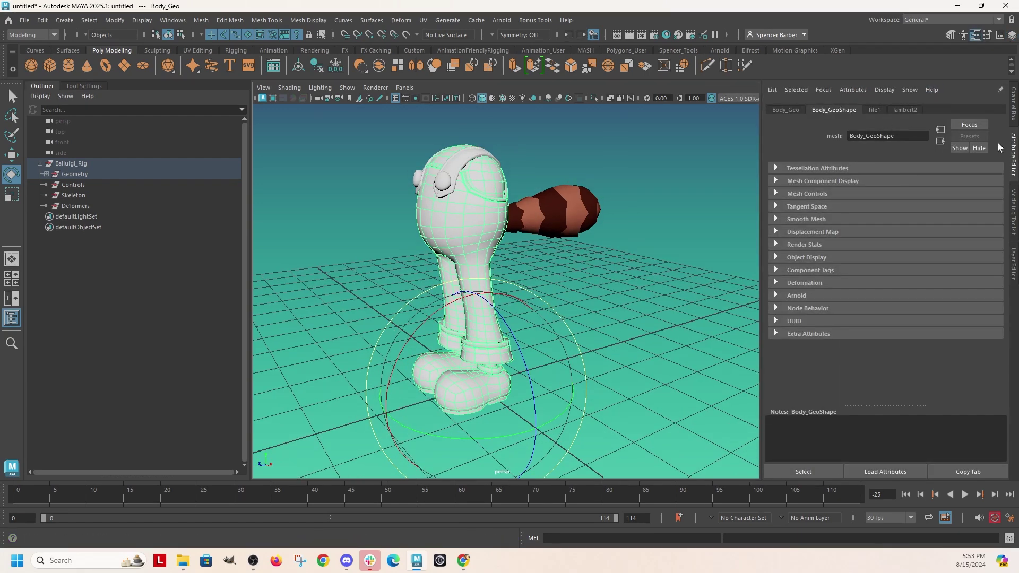
{"action": "left_click", "coordinate": [904, 109]}
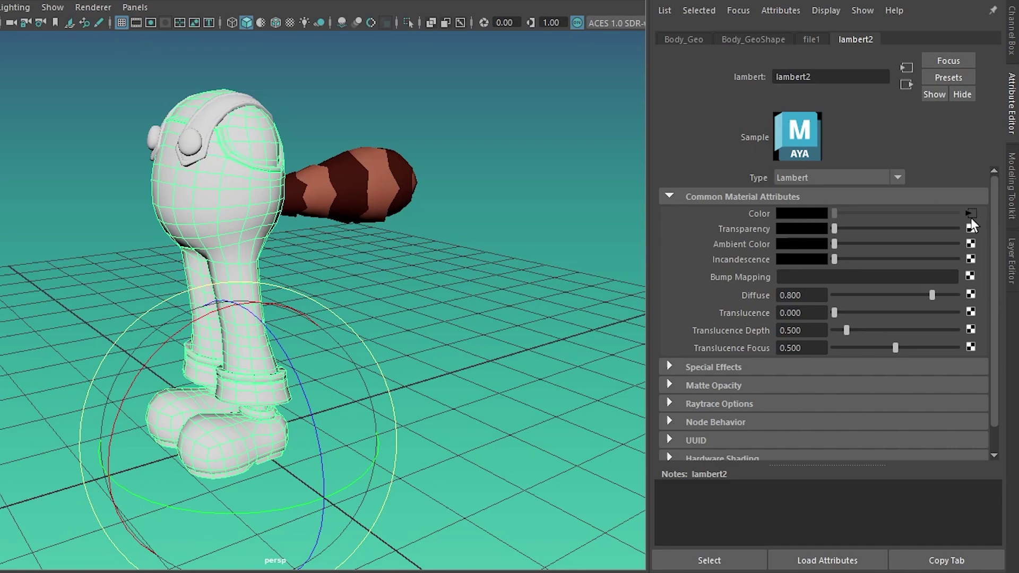
{"action": "left_click", "coordinate": [970, 213]}
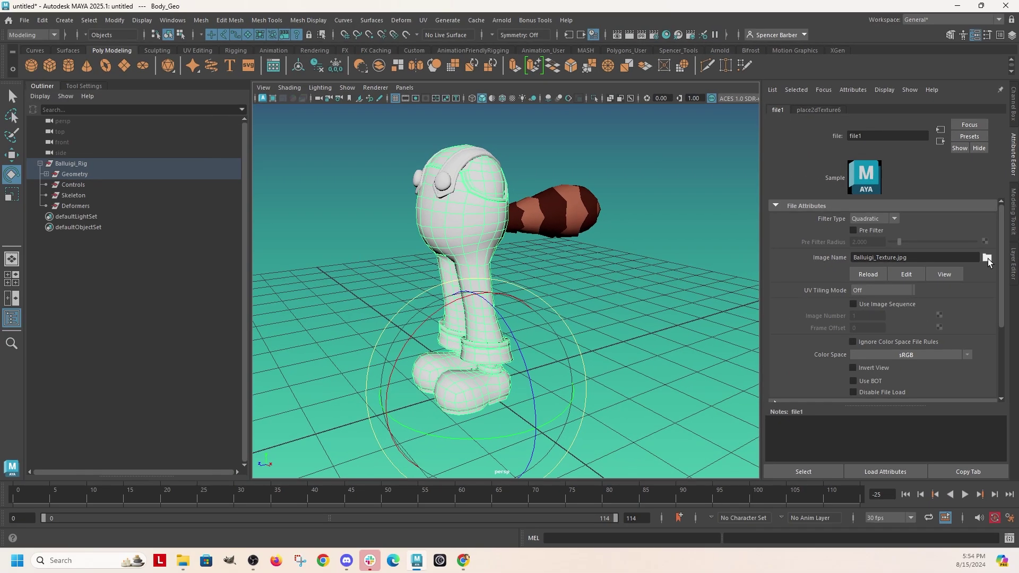
{"action": "left_click", "coordinate": [972, 251]}
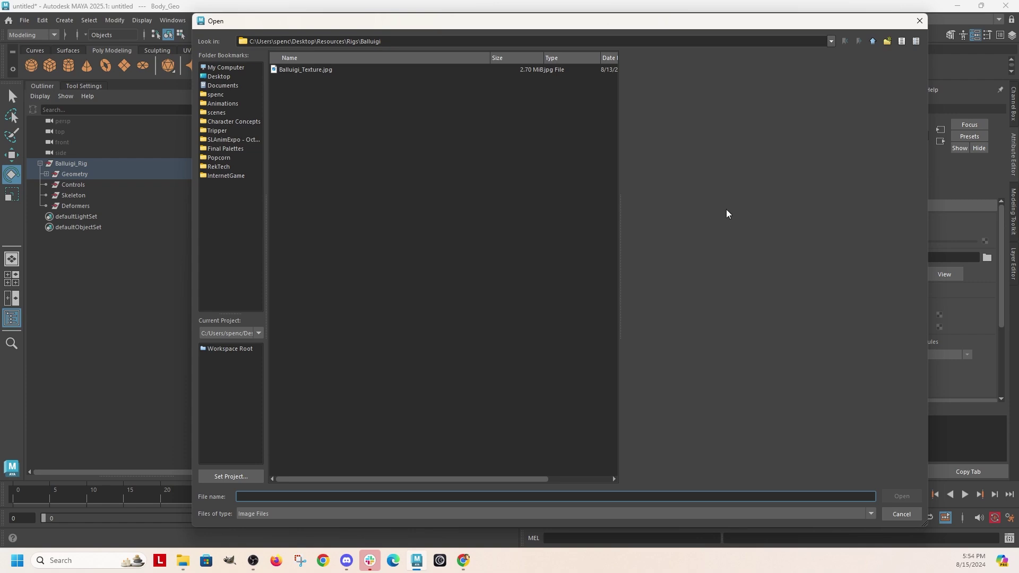
{"action": "left_click", "coordinate": [312, 70]}
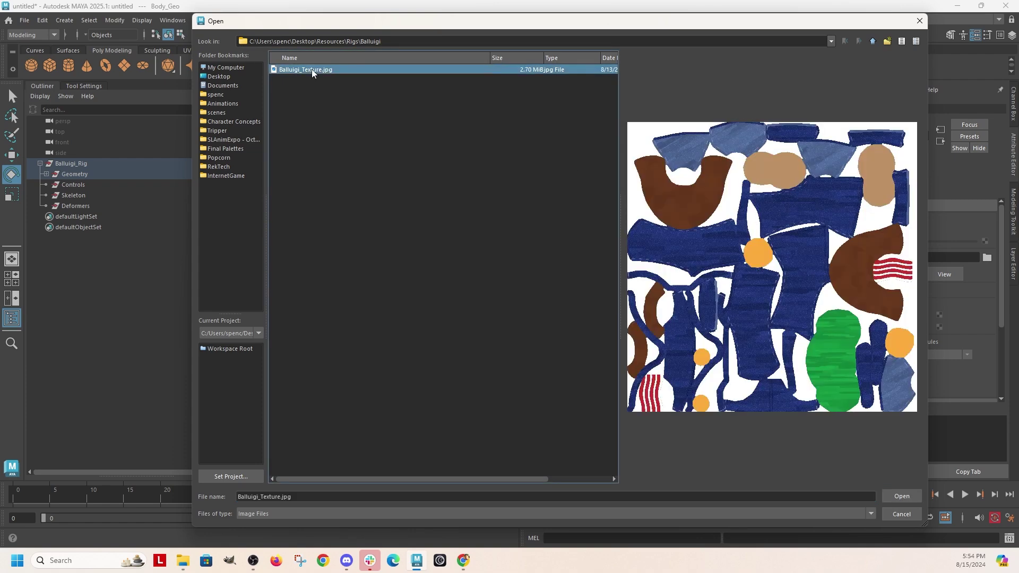
{"action": "left_click", "coordinate": [901, 495]}
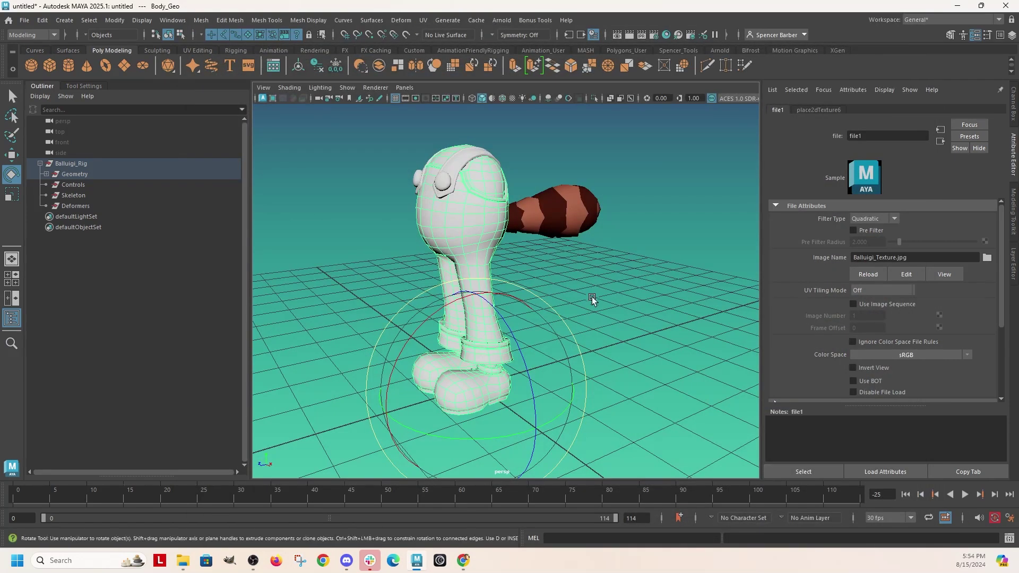
{"action": "key", "text": "6"}
{"action": "left_click", "coordinate": [594, 273]}
{"action": "left_click_drag", "start_coordinate": [595, 273], "coordinate": [578, 249], "text": "alt"}
Select the tail mesh and check its transform values.
{"action": "scroll", "coordinate": [502, 302], "scroll_direction": "down", "scroll_amount": 3}
{"action": "scroll", "coordinate": [578, 249], "scroll_direction": "up", "scroll_amount": 2}
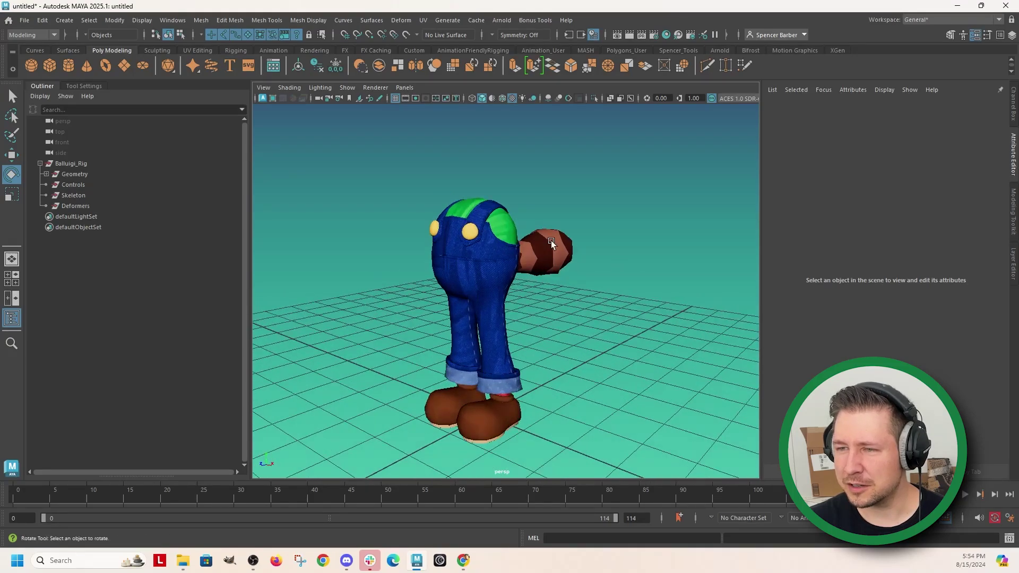
{"action": "left_click", "coordinate": [538, 246]}
{"action": "left_click", "coordinate": [1008, 116]}
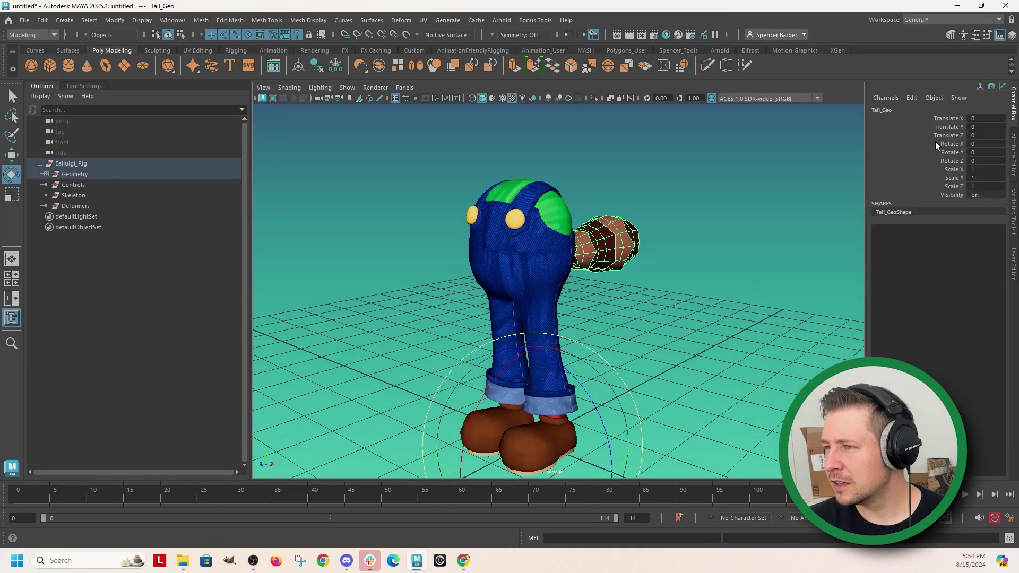
{"action": "left_click_drag", "start_coordinate": [528, 324], "coordinate": [552, 328], "text": "alt"}
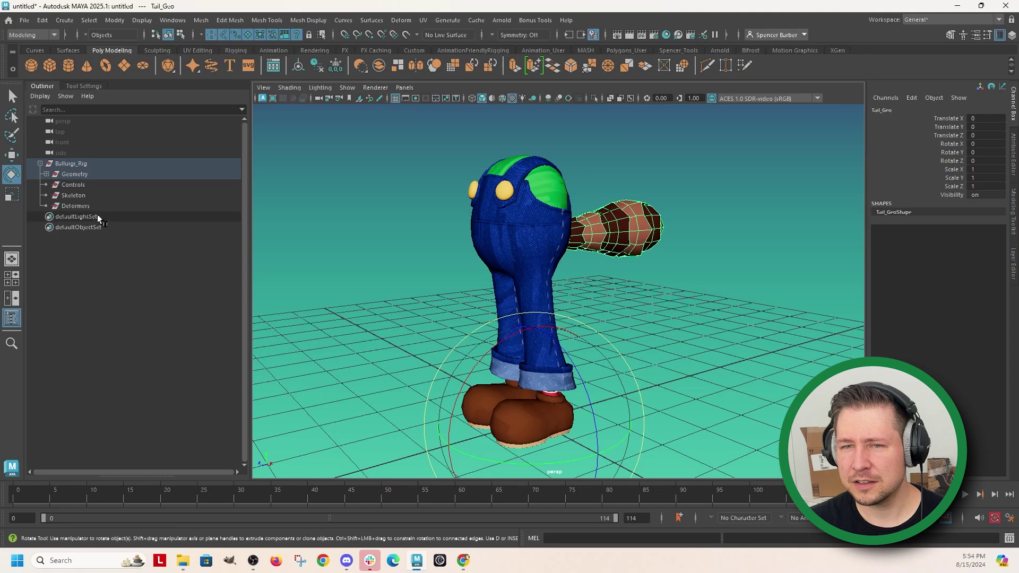
Step through the Balluigi_Rig groups and the four _Geo meshes inside Geometry.
{"action": "left_click", "coordinate": [63, 164]}
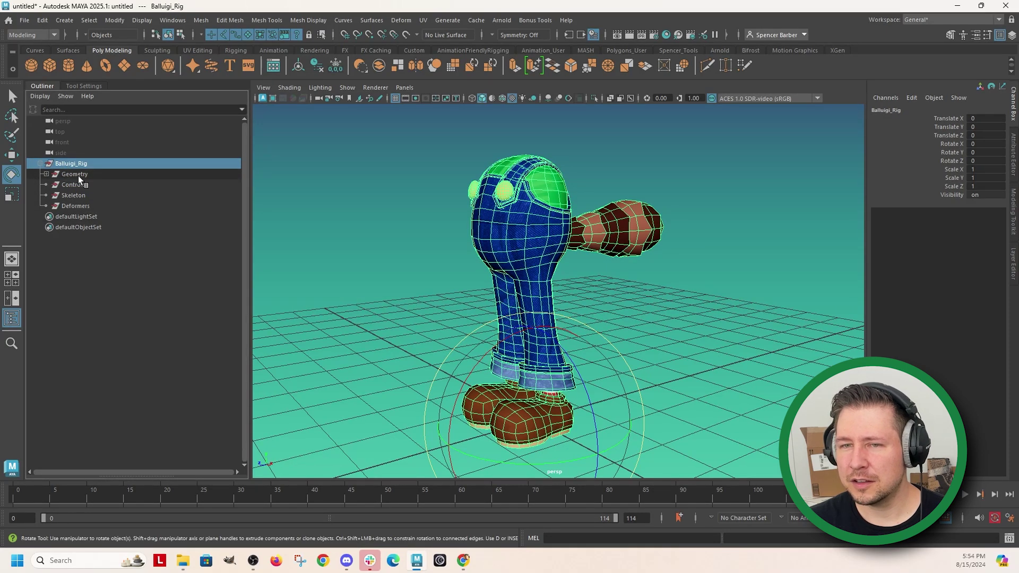
{"action": "left_click", "coordinate": [78, 175]}
{"action": "left_click", "coordinate": [80, 185]}
{"action": "left_click", "coordinate": [81, 195]}
{"action": "left_click", "coordinate": [79, 206]}
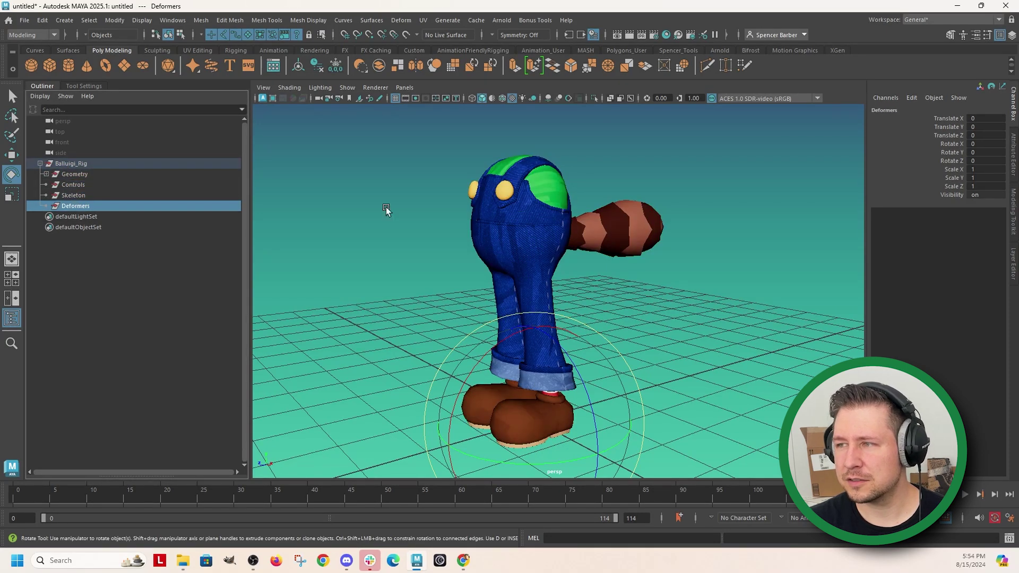
{"action": "left_click", "coordinate": [46, 174]}
{"action": "left_click", "coordinate": [81, 185]}
{"action": "left_click", "coordinate": [84, 196]}
{"action": "left_click", "coordinate": [85, 205]}
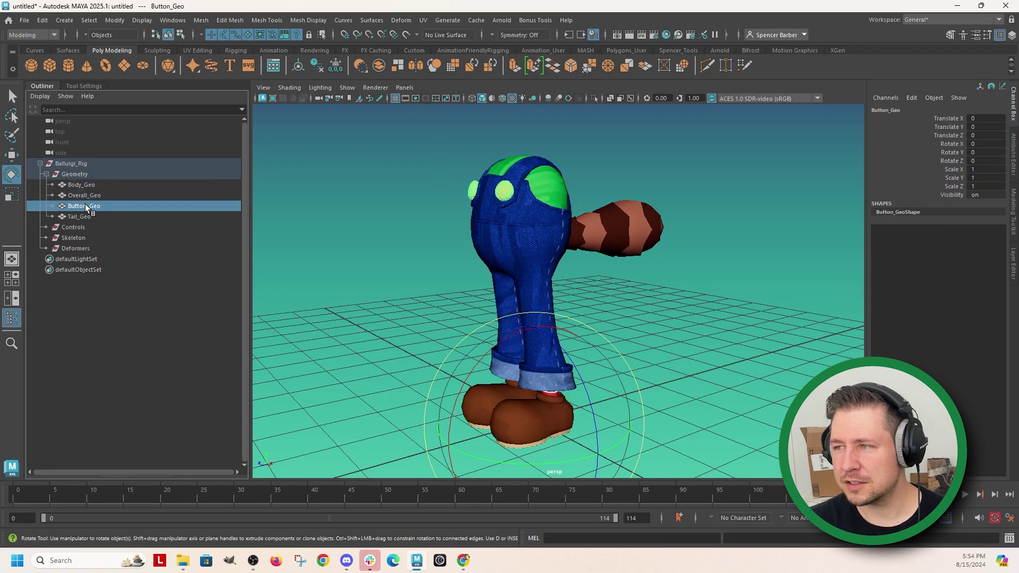
{"action": "left_click", "coordinate": [84, 215]}
{"action": "left_click", "coordinate": [394, 256]}
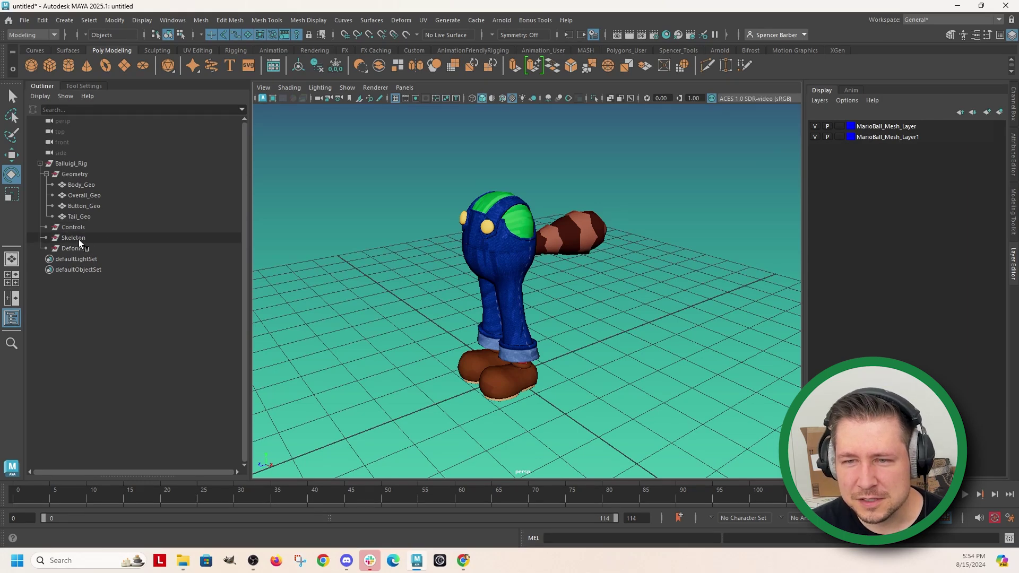
Create a display layer from Skeleton and Deformers named DoNotTouch_Layer.
{"action": "left_click", "coordinate": [79, 240]}
{"action": "left_click", "coordinate": [78, 248], "text": "shift"}
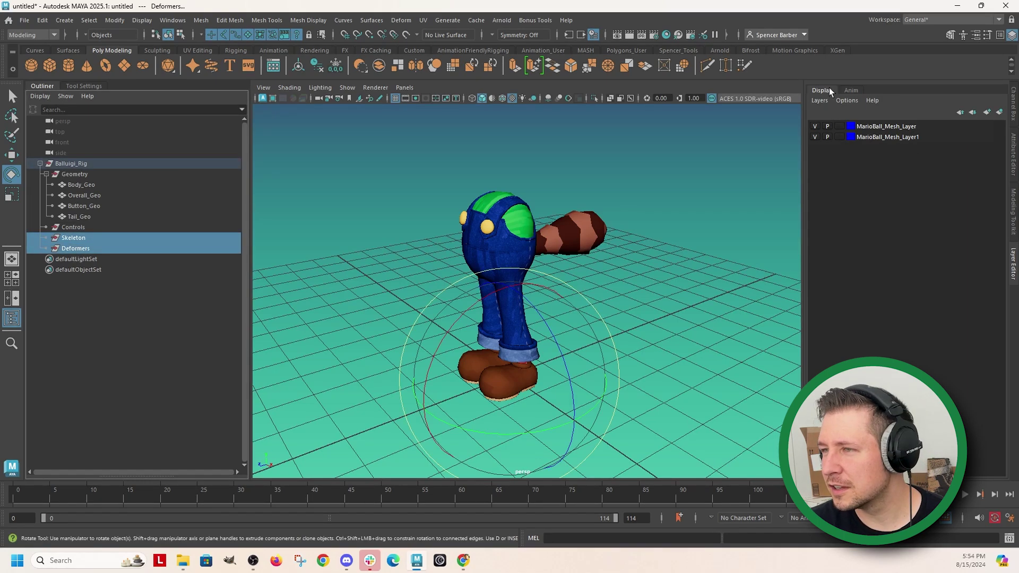
{"action": "left_click", "coordinate": [818, 101]}
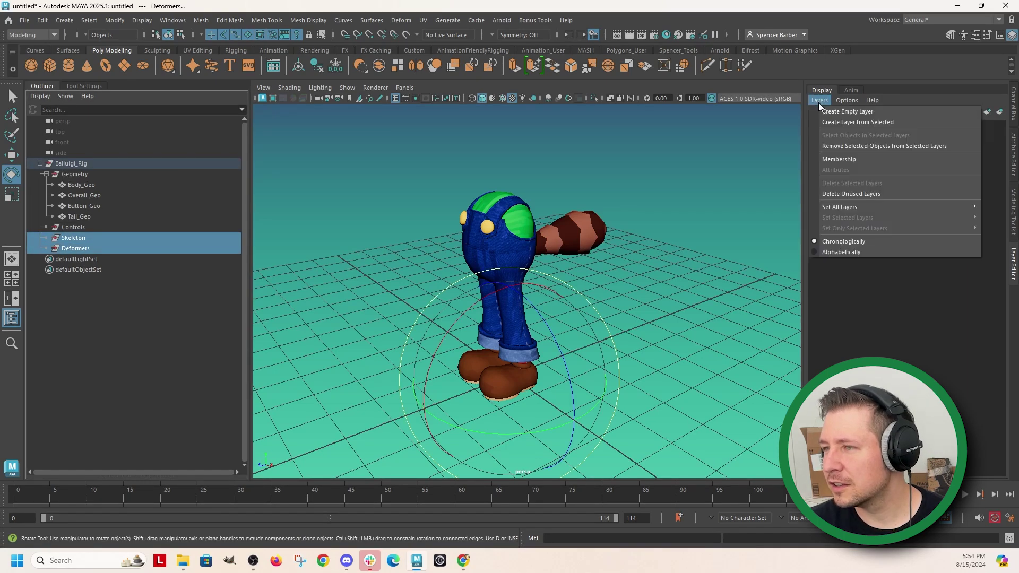
{"action": "left_click", "coordinate": [841, 123]}
{"action": "left_click", "coordinate": [871, 126]}
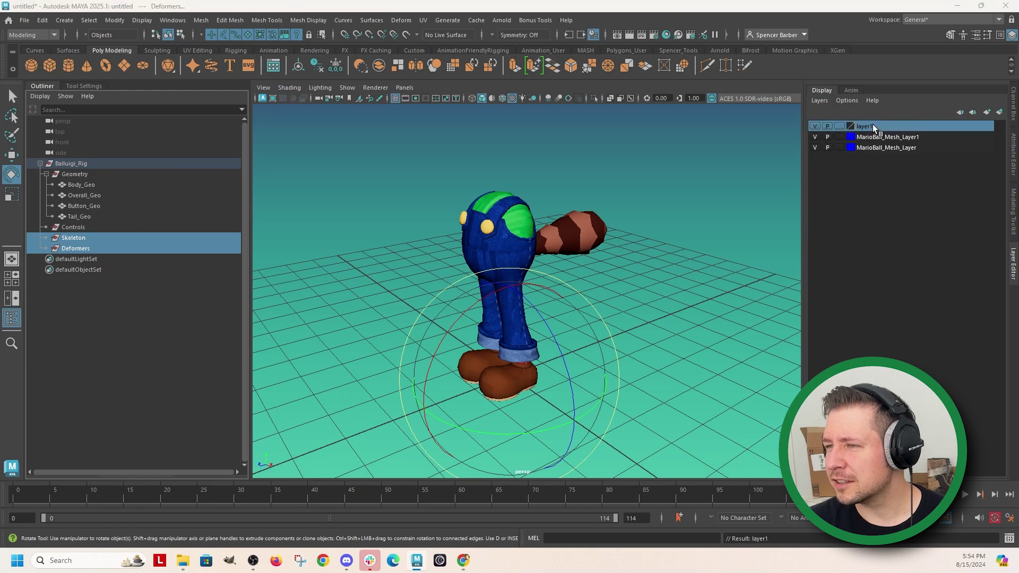
{"action": "double_click", "coordinate": [864, 126]}
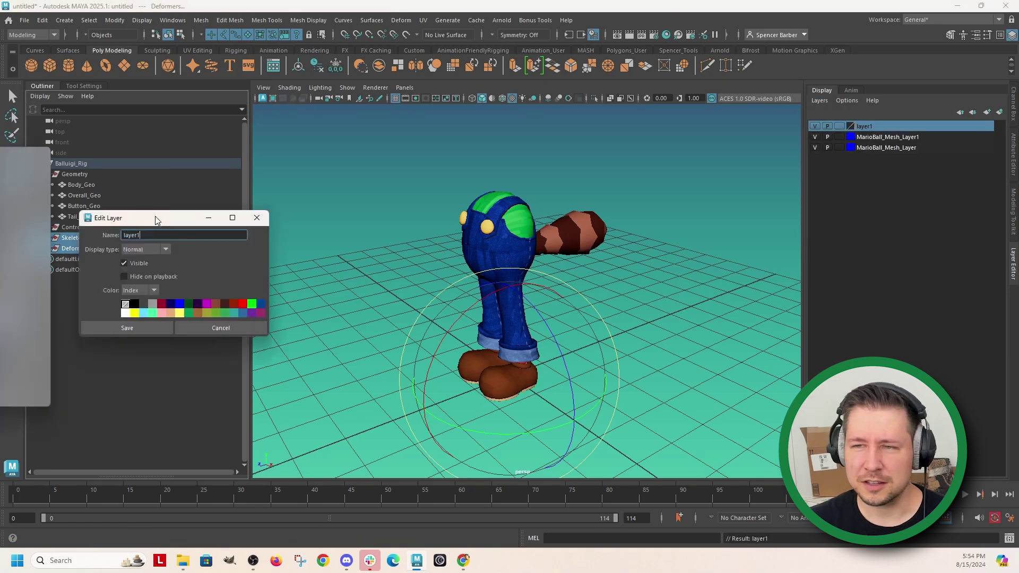
{"action": "left_click_drag", "start_coordinate": [155, 215], "coordinate": [364, 169]}
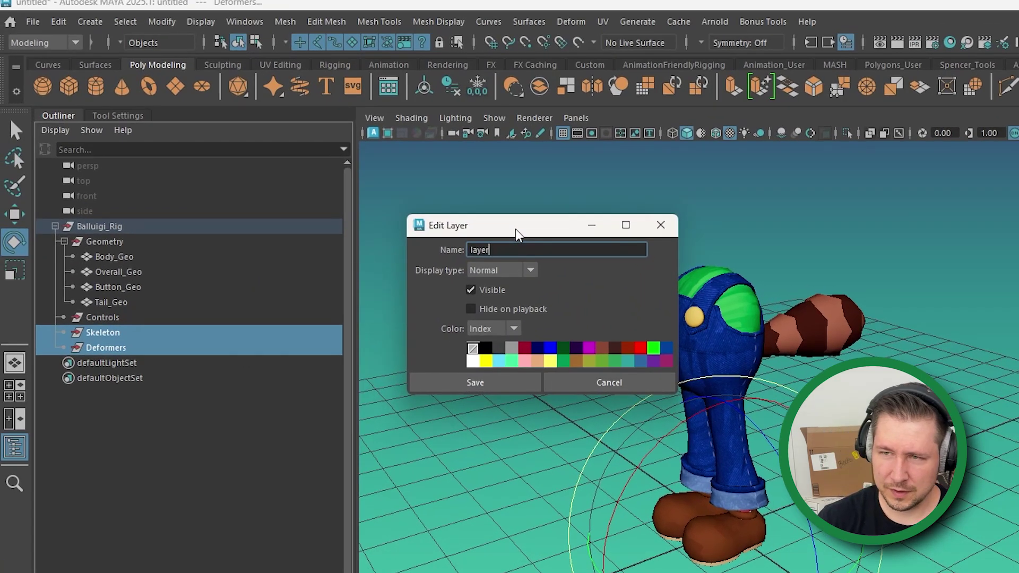
{"action": "key", "text": "BackSpace"}
{"action": "key", "text": "BackSpace"}
{"action": "key", "text": "BackSpace"}
{"action": "key", "text": "BackSpace"}
{"action": "key", "text": "BackSpace"}
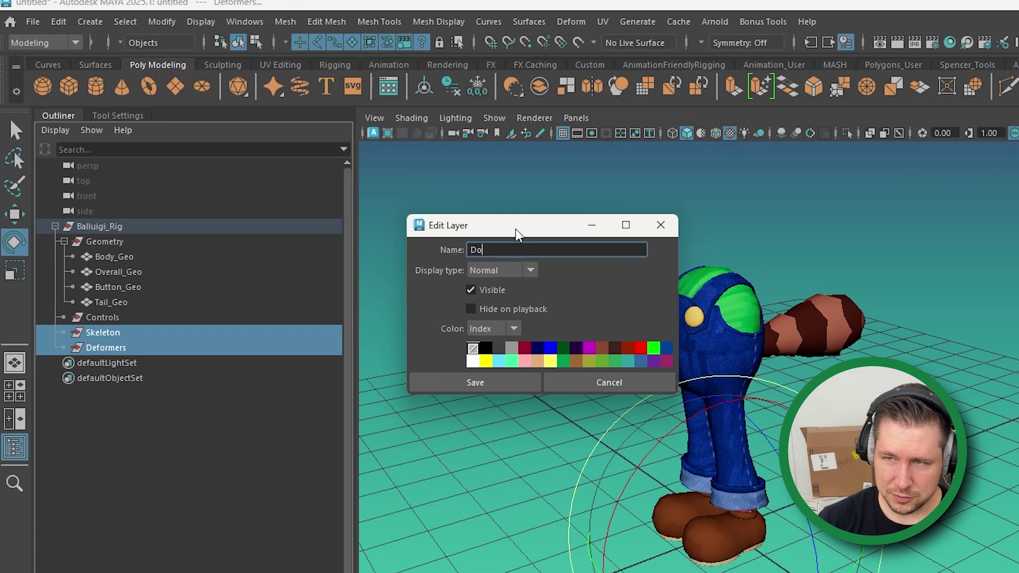
{"action": "type", "text": "DoNotT"}
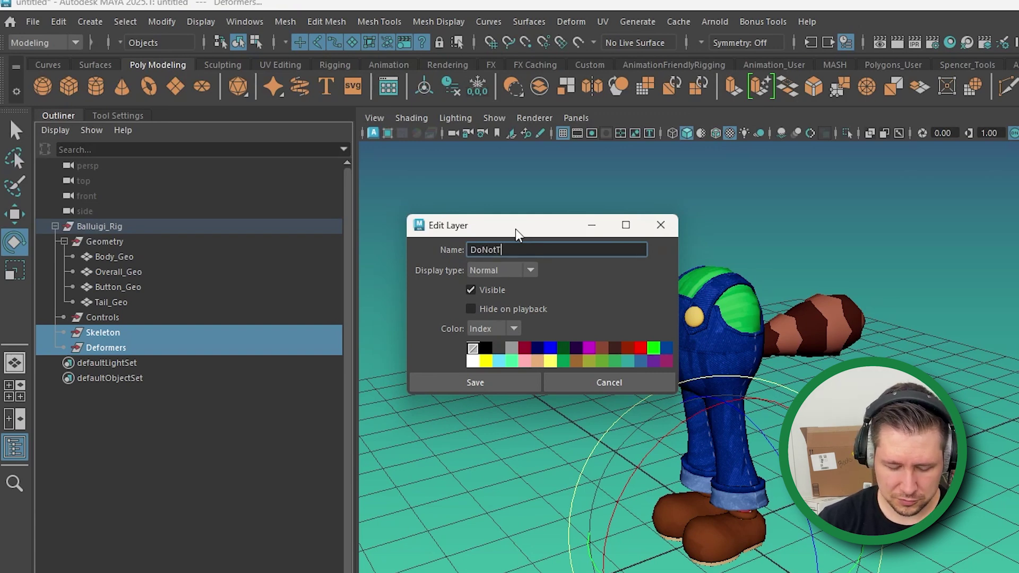
{"action": "type", "text": "ouch_L"}
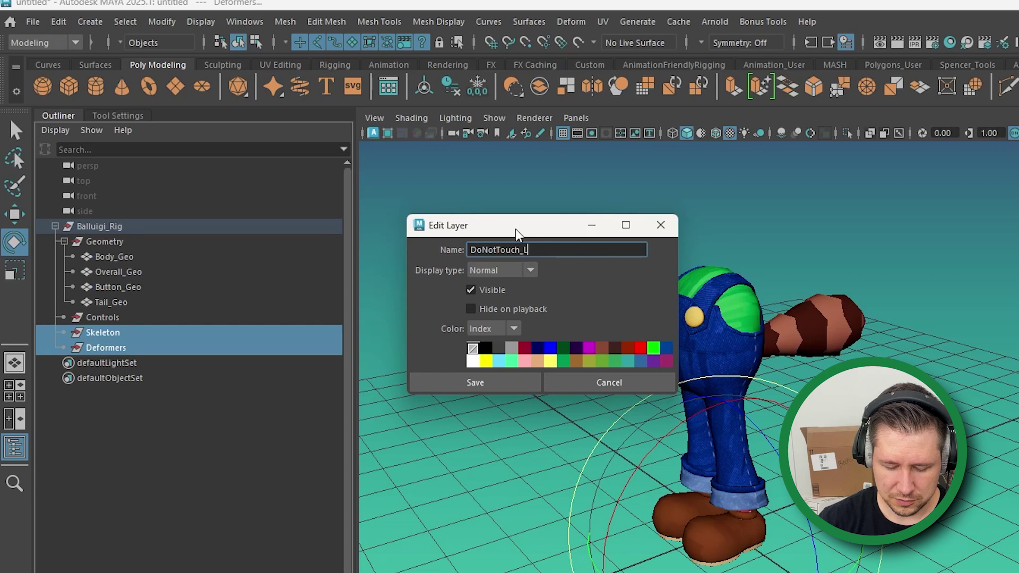
{"action": "type", "text": "ayer"}
{"action": "key", "text": "Return"}
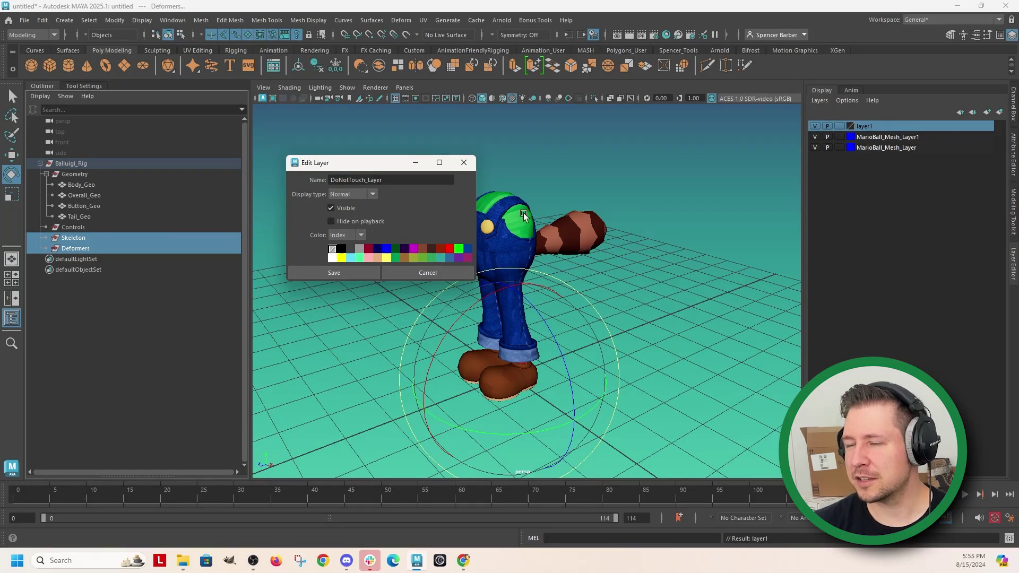
Delete the MarioBall_Mesh_Layer1 and MarioBall_Mesh_Layer display layers.
{"action": "left_click", "coordinate": [869, 139]}
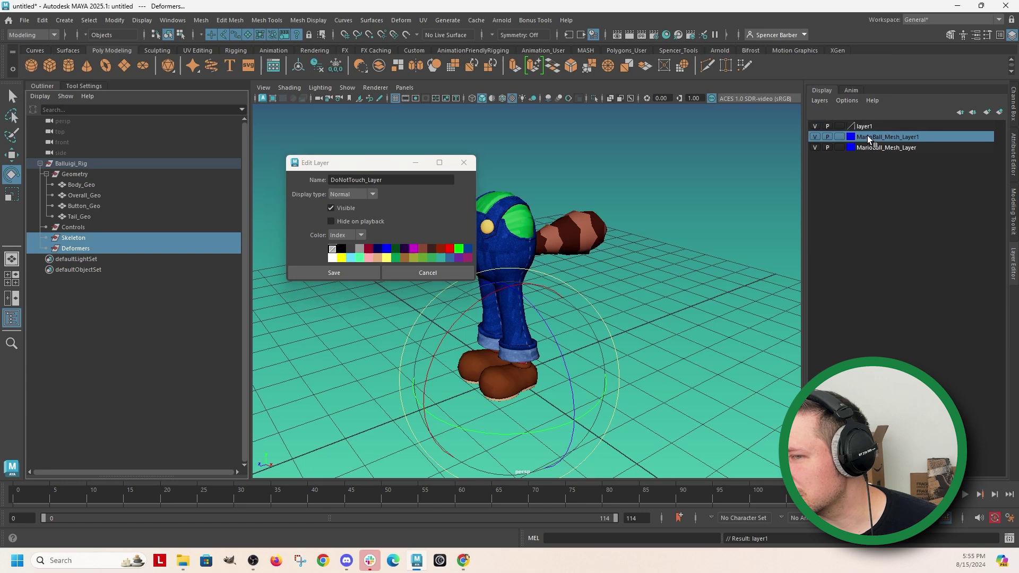
{"action": "left_click", "coordinate": [871, 148]}
{"action": "right_click", "coordinate": [877, 135]}
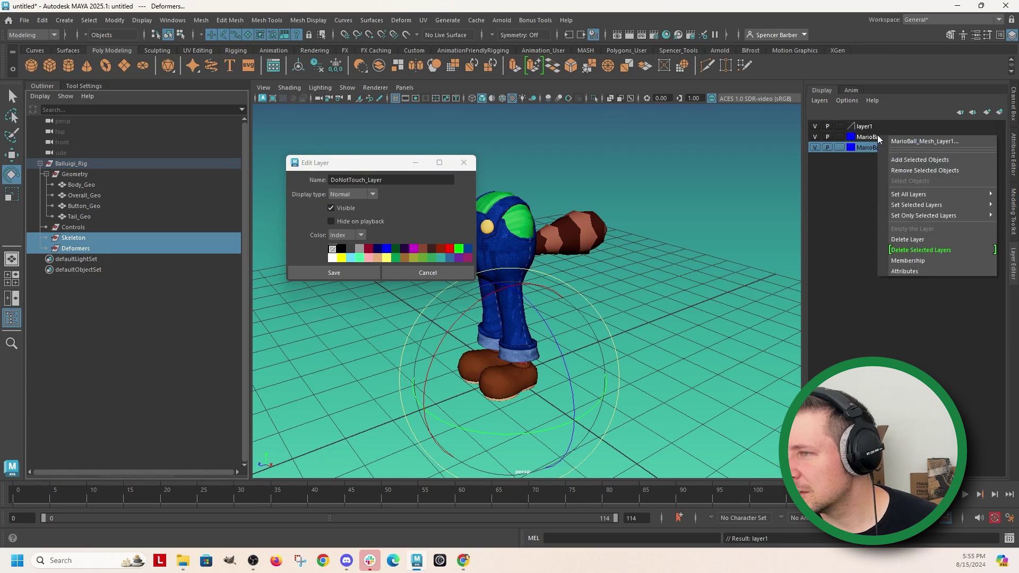
{"action": "left_click", "coordinate": [872, 139]}
{"action": "right_click", "coordinate": [873, 139]}
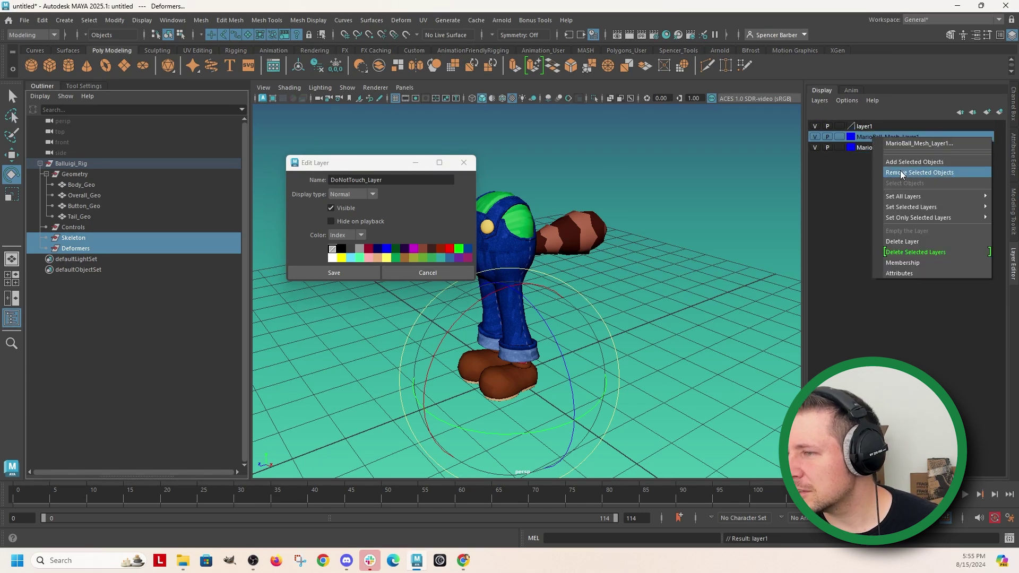
{"action": "left_click", "coordinate": [913, 243]}
{"action": "right_click", "coordinate": [896, 135]}
{"action": "left_click", "coordinate": [877, 135]}
{"action": "right_click", "coordinate": [881, 137]}
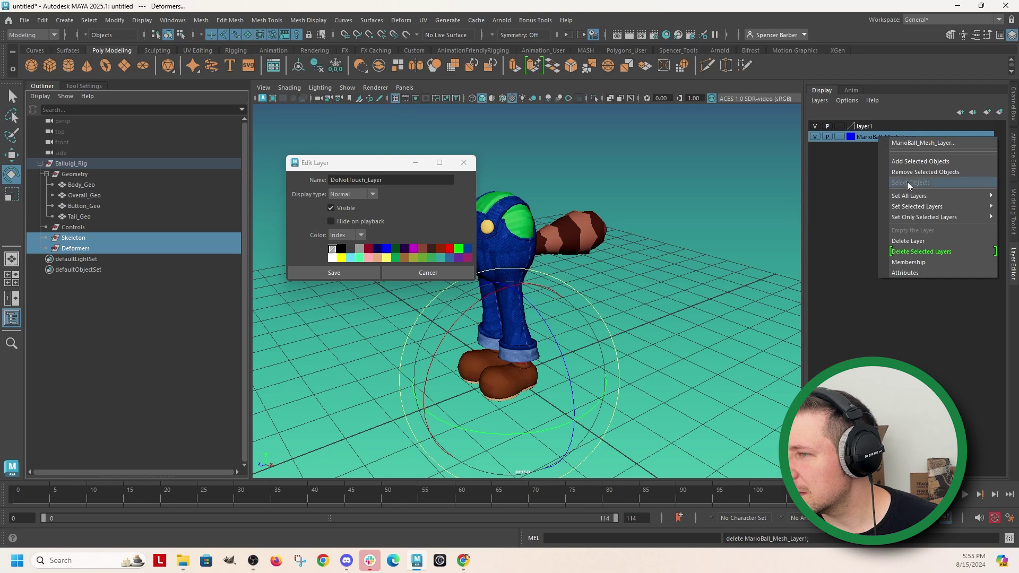
{"action": "left_click", "coordinate": [909, 242]}
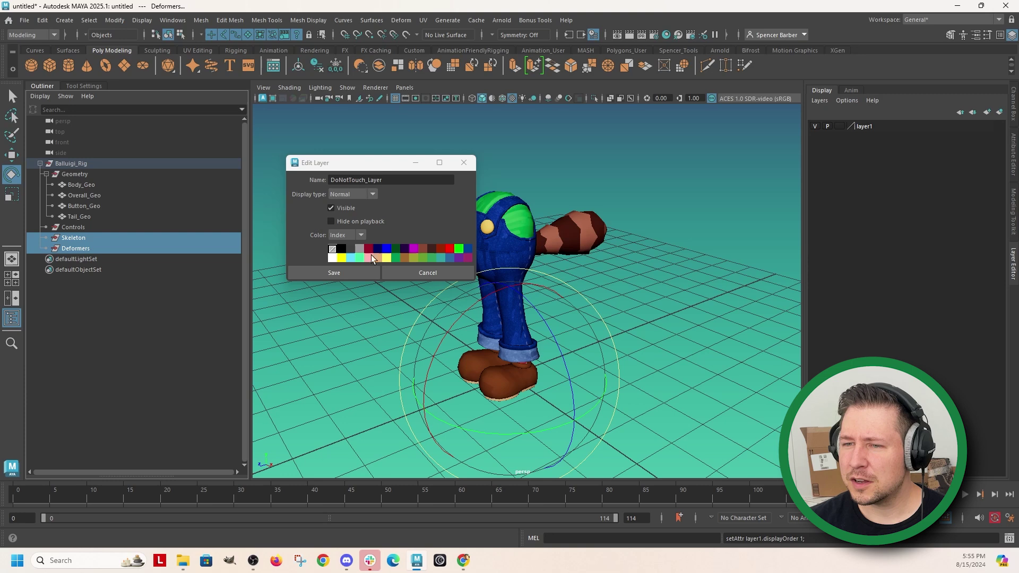
Set DoNotTouch_Layer's colour to black, save it, and leave it in normal display.
{"action": "left_click", "coordinate": [341, 250]}
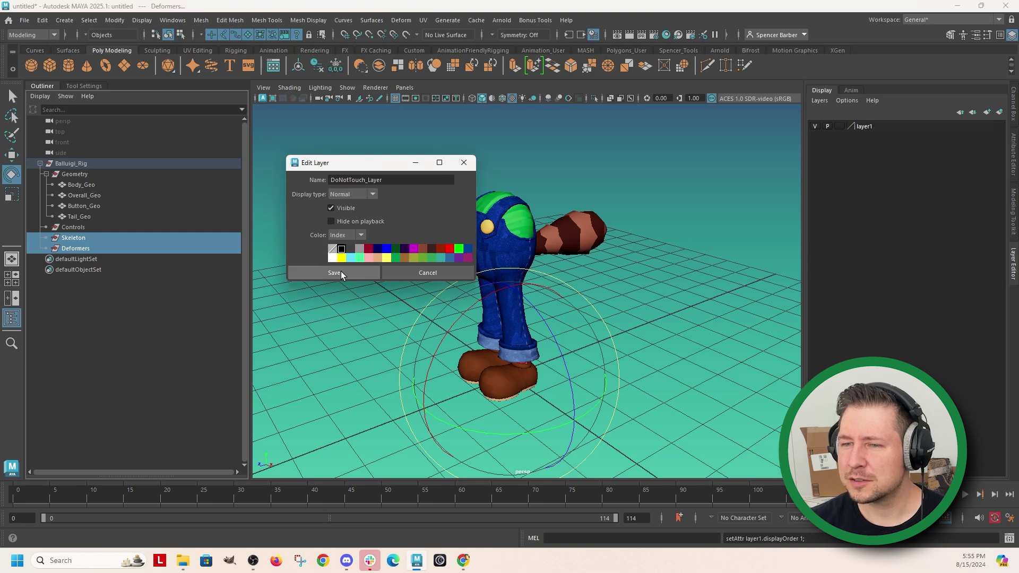
{"action": "left_click", "coordinate": [341, 271]}
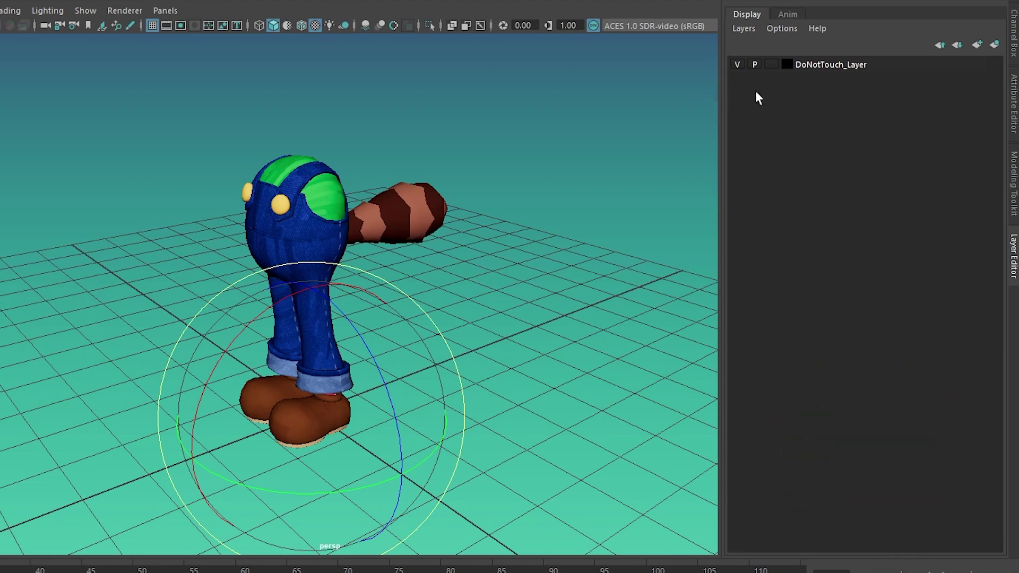
{"action": "left_click", "coordinate": [770, 66]}
{"action": "left_click", "coordinate": [771, 65]}
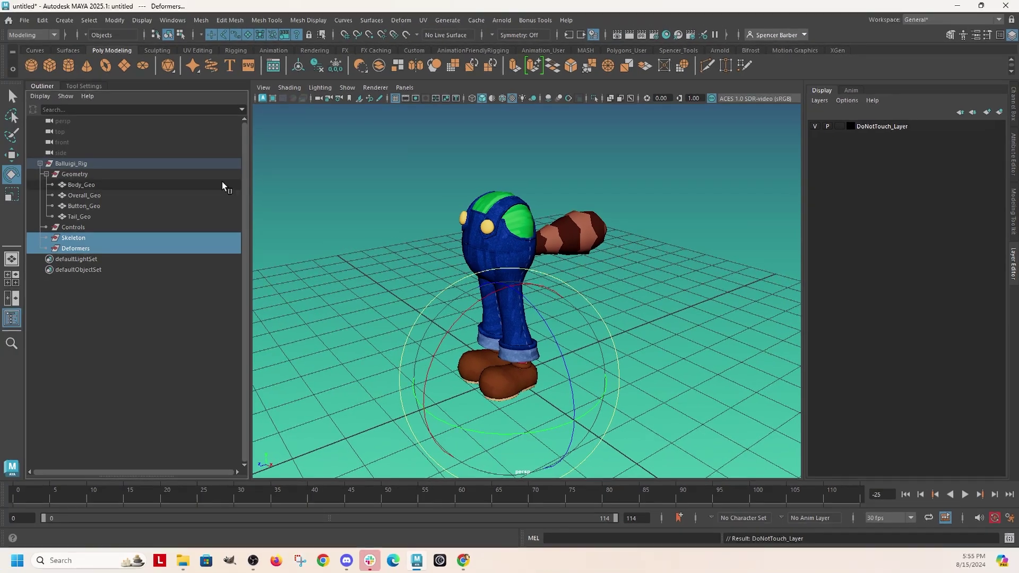
Create a new display layer from the Geometry group.
{"action": "left_click", "coordinate": [72, 174]}
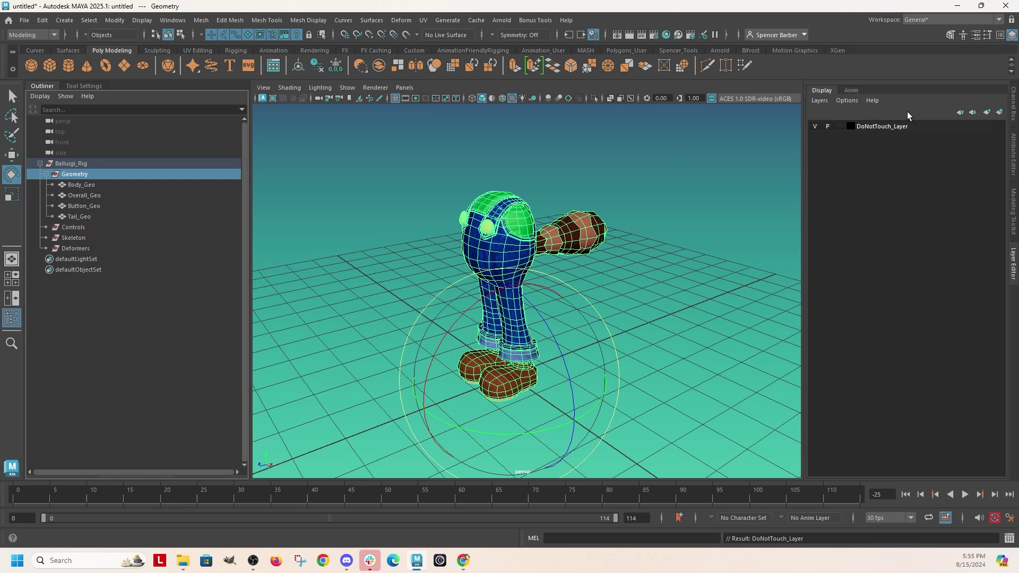
{"action": "left_click", "coordinate": [815, 103]}
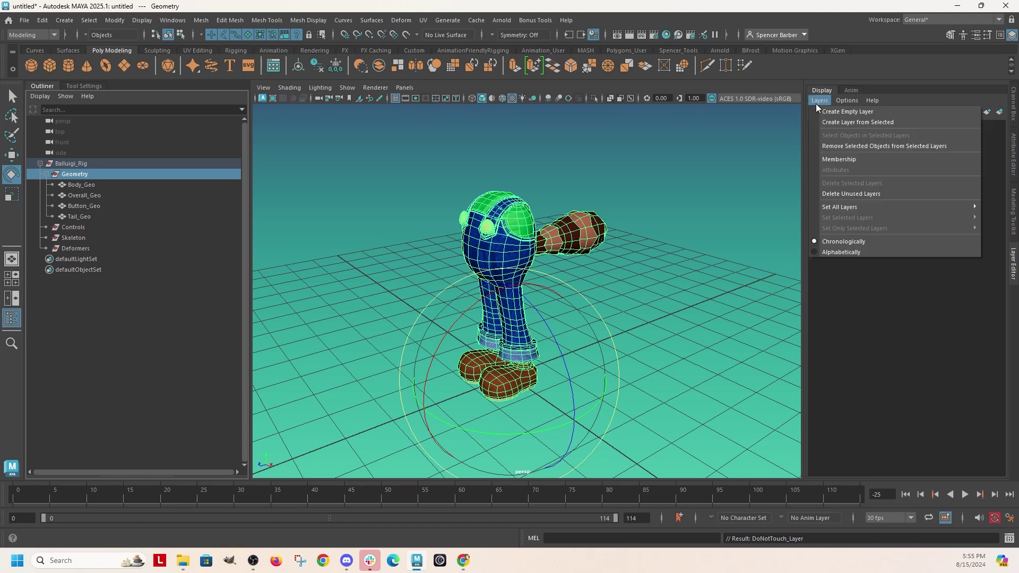
{"action": "left_click", "coordinate": [867, 122]}
{"action": "left_click", "coordinate": [869, 126]}
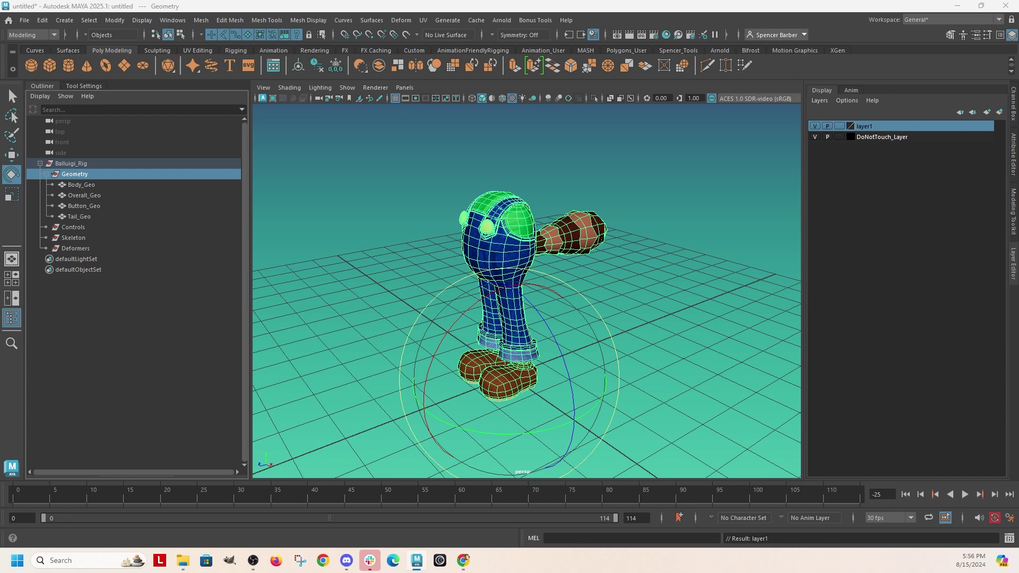
{"action": "double_click", "coordinate": [864, 125]}
Rename the new layer to Geometry_Layer, give it a green colour, and save.
{"action": "left_click_drag", "start_coordinate": [106, 234], "coordinate": [711, 212]}
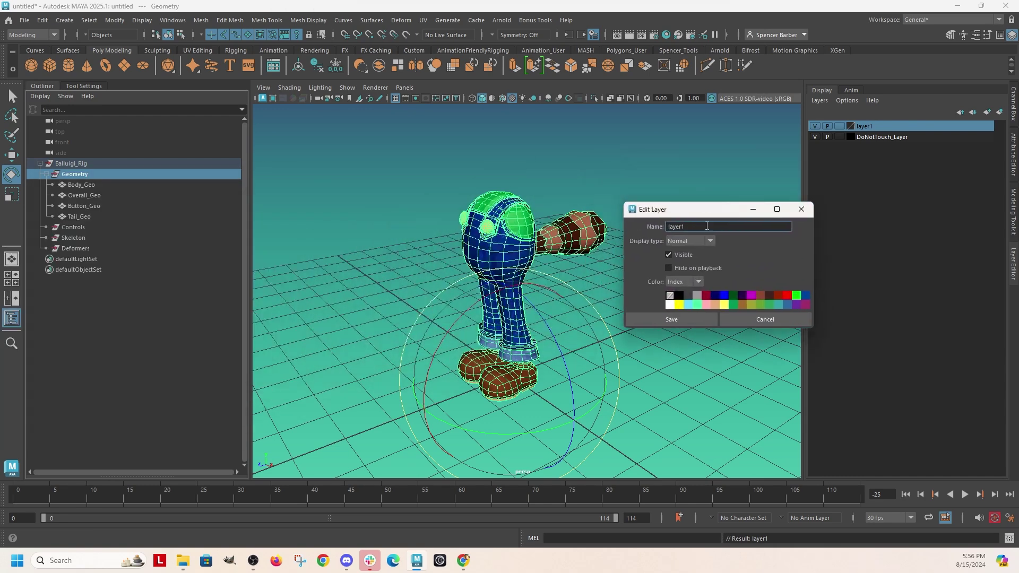
{"action": "double_click", "coordinate": [707, 226]}
{"action": "key", "text": "BackSpace"}
{"action": "type", "text": "Geometry_Layer"}
{"action": "left_click", "coordinate": [734, 305]}
{"action": "left_click", "coordinate": [690, 321]}
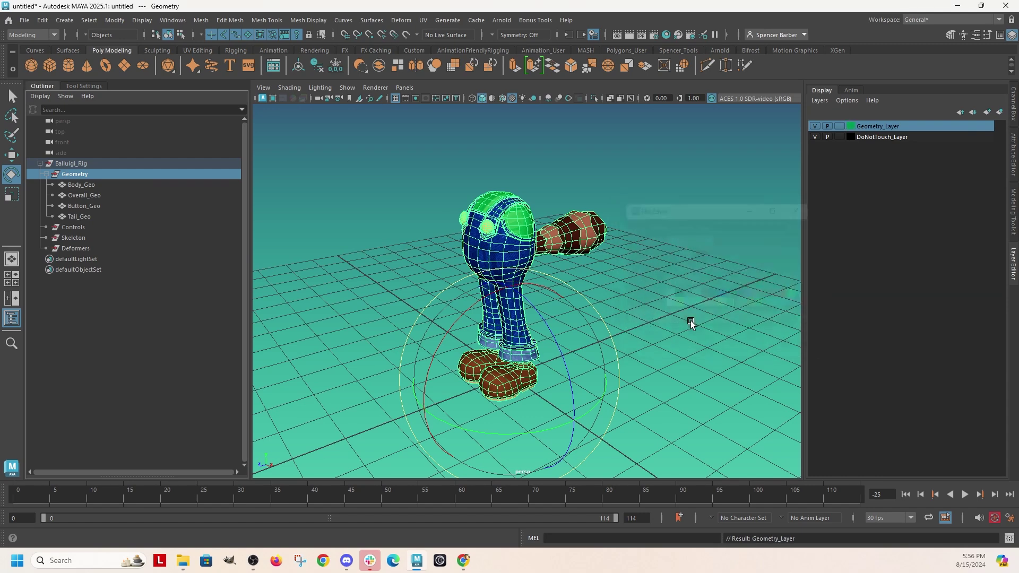
{"action": "left_click", "coordinate": [642, 165]}
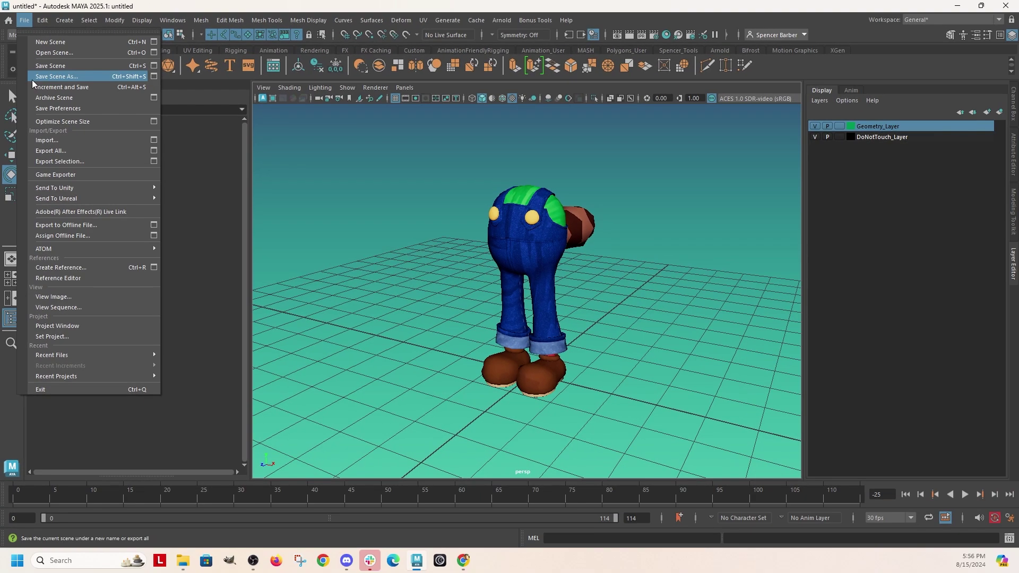
Save the scene with Save Scene As under the name Balluigi_Rig_v001.
{"action": "left_click", "coordinate": [58, 78]}
{"action": "type", "text": "Balluigi_Rig_v001"}
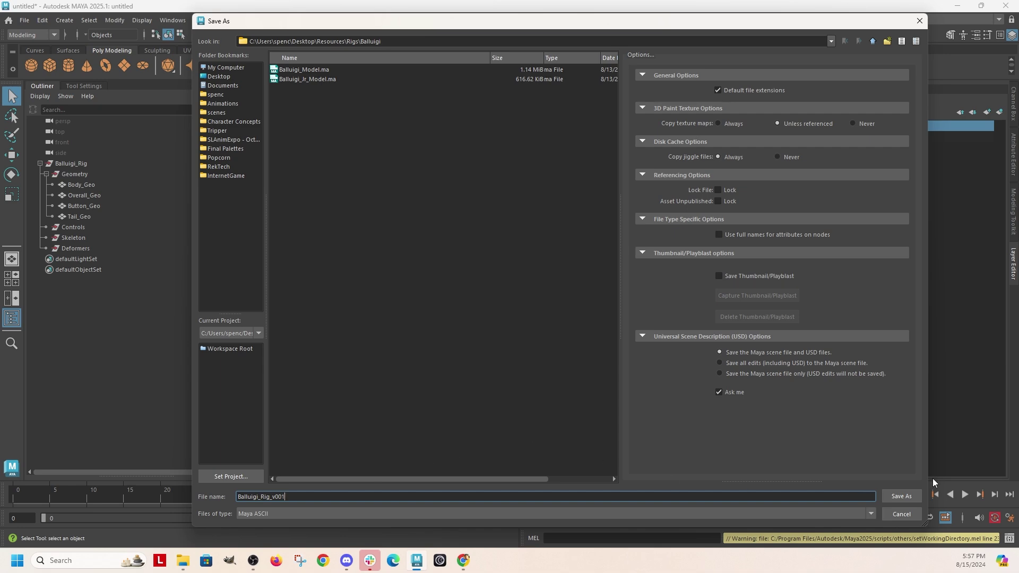
{"action": "left_click", "coordinate": [902, 498]}
{"action": "key", "text": "e"}
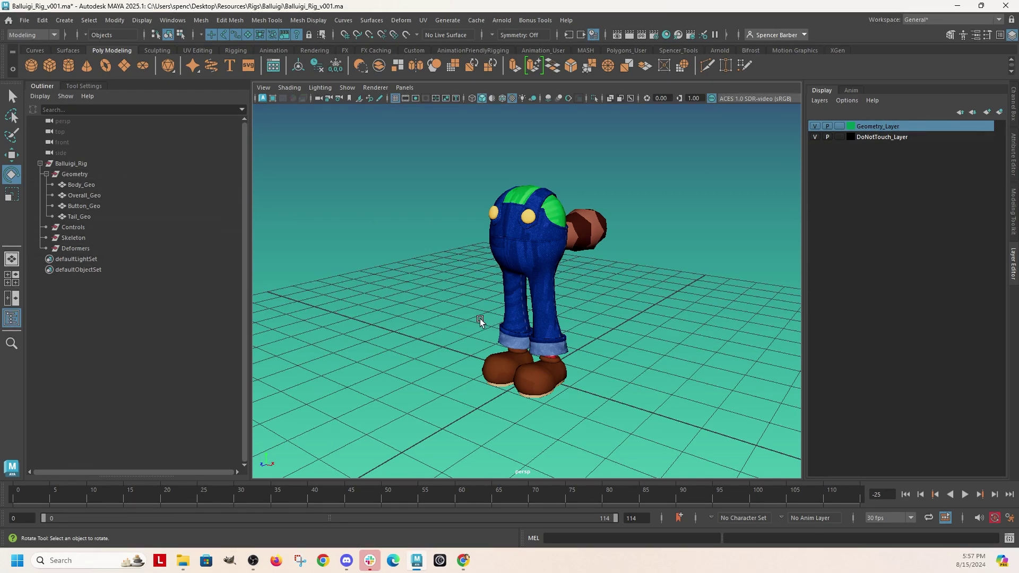
{"action": "left_click_drag", "start_coordinate": [481, 318], "coordinate": [484, 325], "text": "alt"}
{"action": "left_click_drag", "start_coordinate": [446, 290], "coordinate": [465, 281], "text": "alt"}
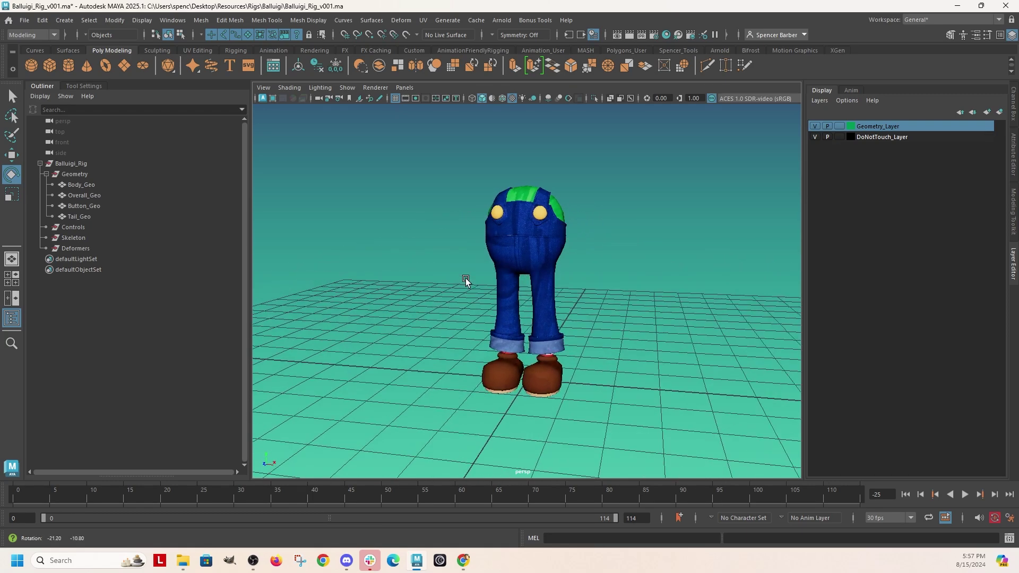